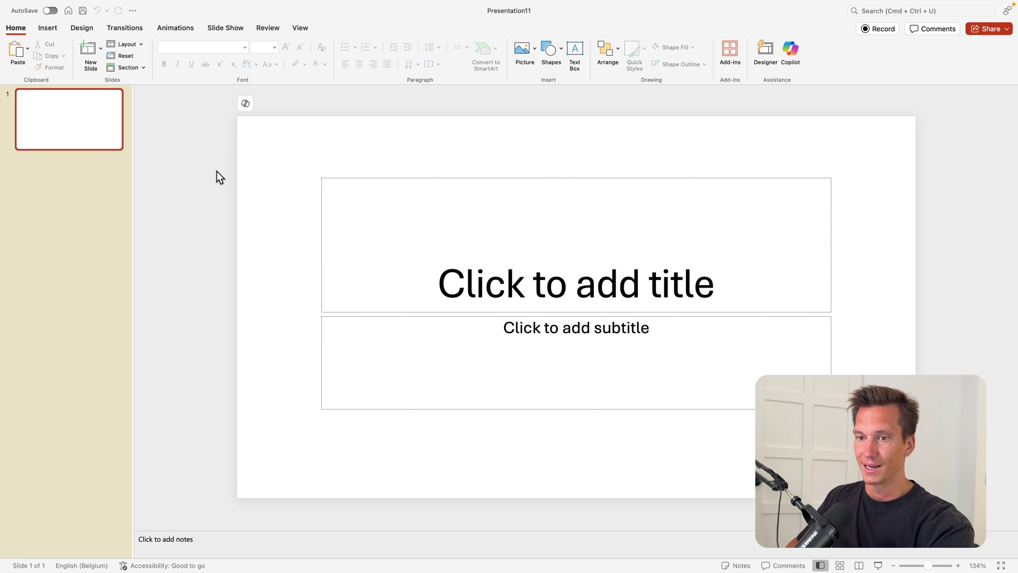
Switch the slide to the Blank layout and apply the Custom 1 colour scheme.
left_click(128, 47)
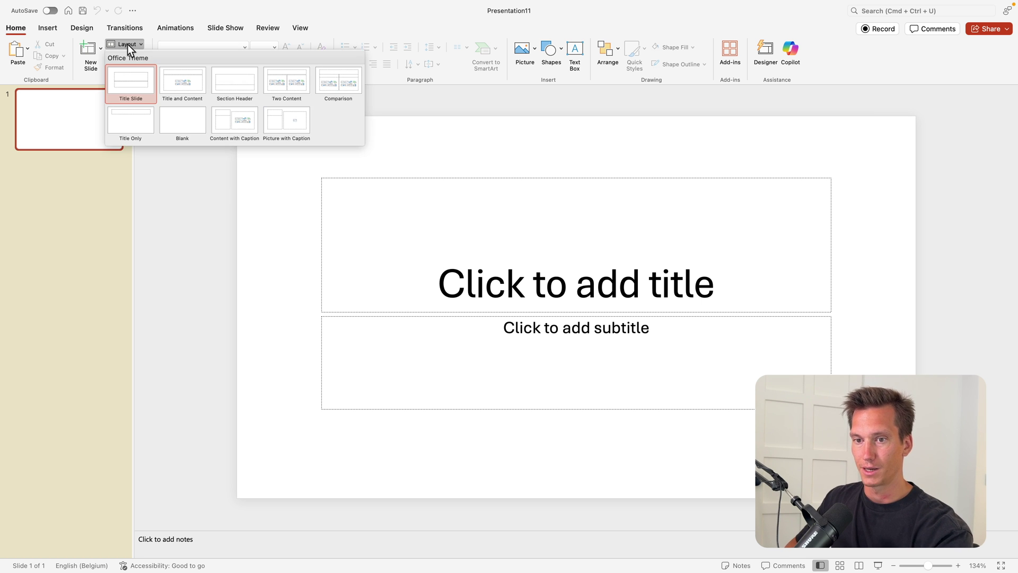
left_click(180, 119)
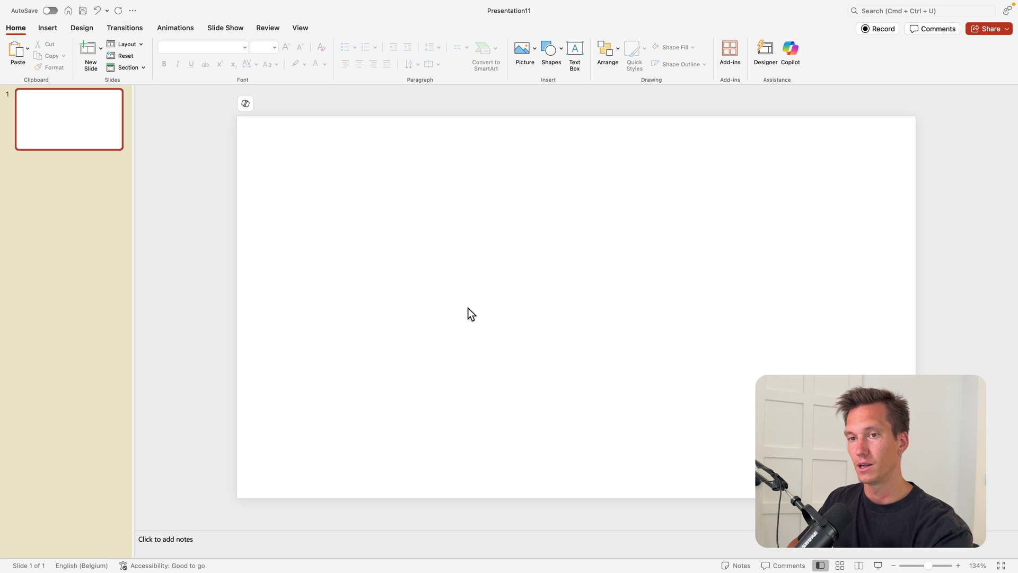
left_click(84, 30)
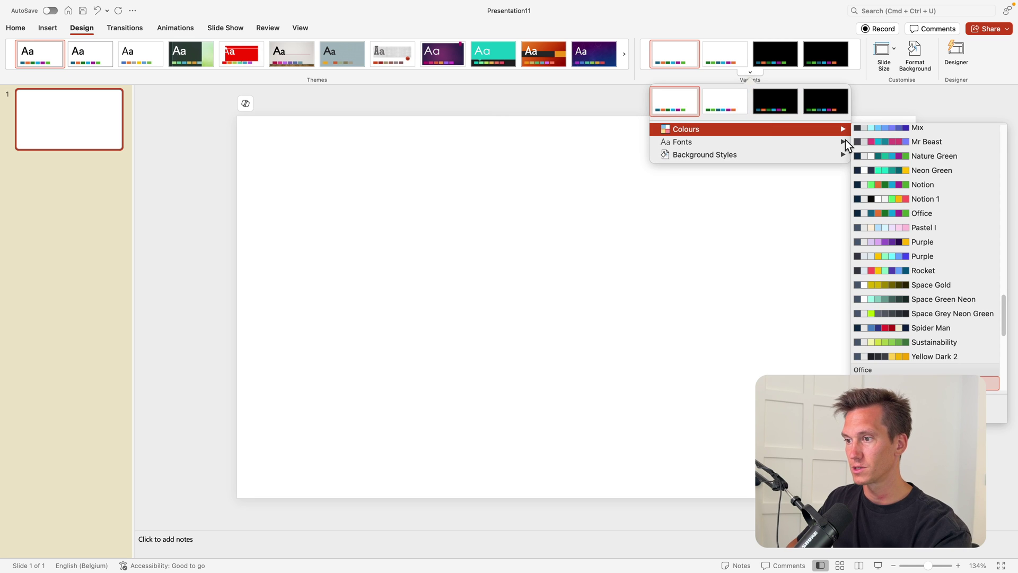
scroll(931, 289, "down", 2)
scroll(931, 290, "down", 1)
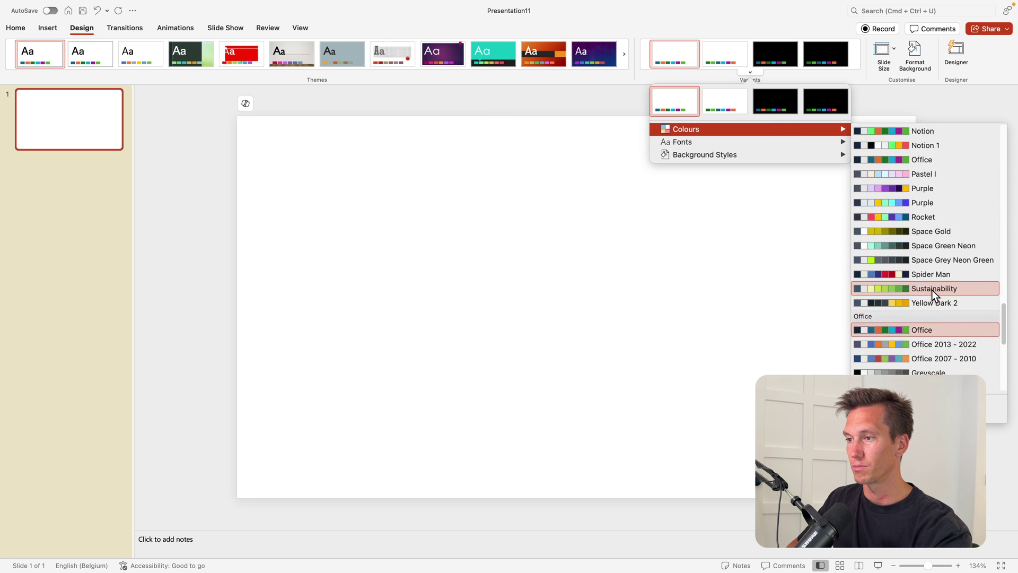
scroll(931, 289, "up", 3)
scroll(931, 290, "up", 3)
scroll(931, 289, "up", 2)
scroll(931, 289, "up", 3)
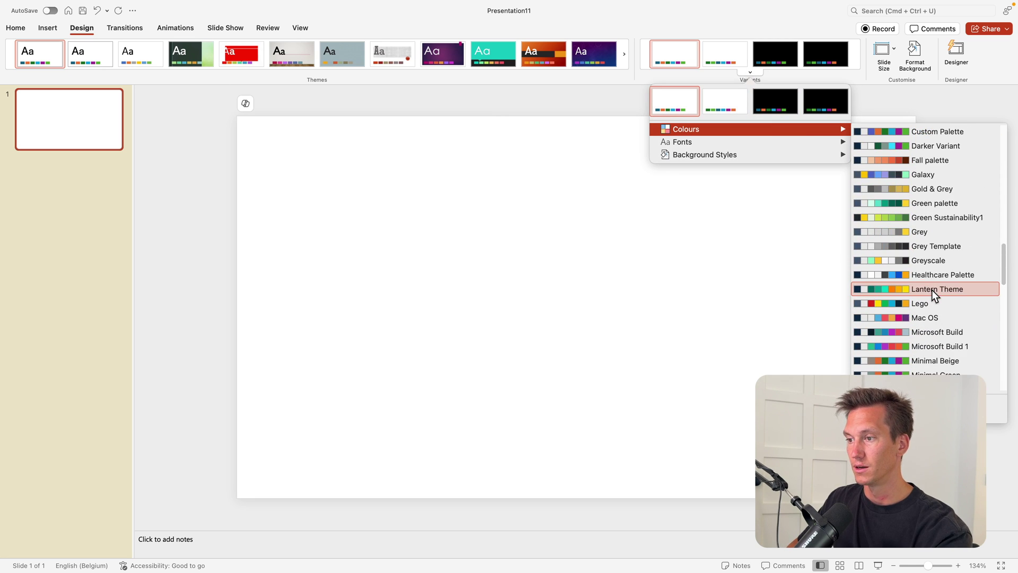
scroll(931, 289, "up", 1)
scroll(931, 290, "up", 4)
scroll(931, 289, "up", 3)
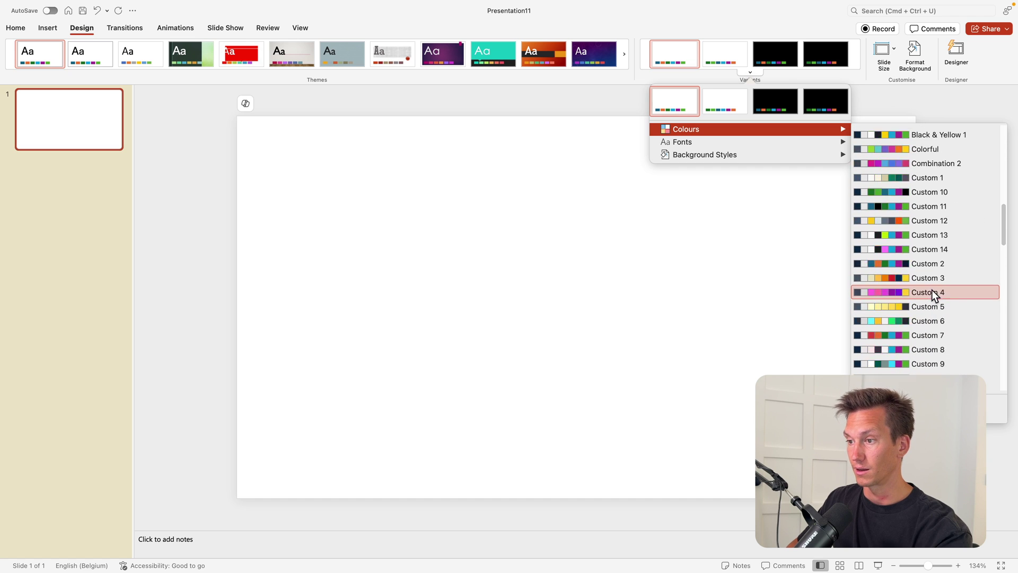
scroll(931, 290, "up", 3)
left_click(931, 290)
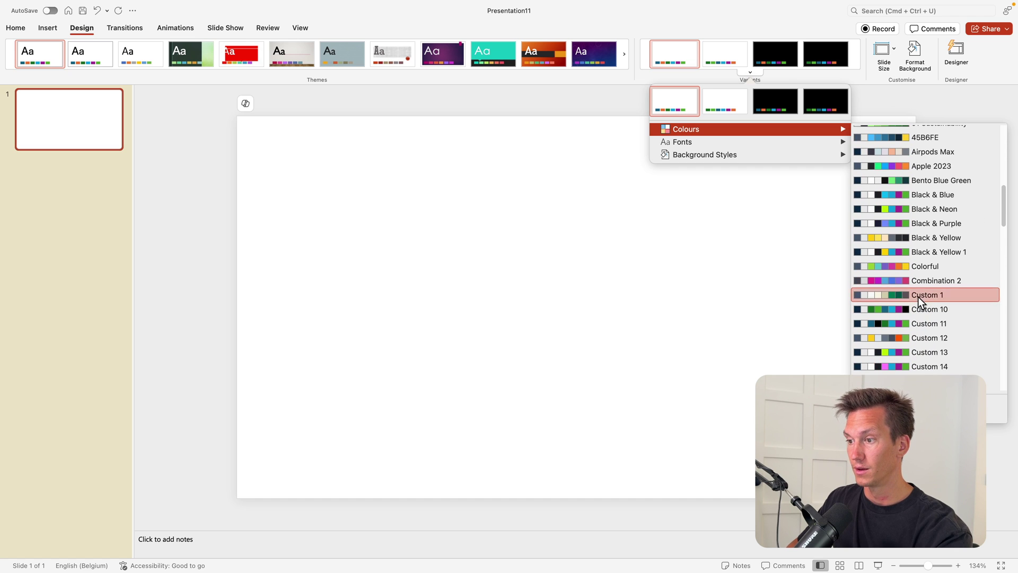
Give the slide background a dark green preset radial gradient fill.
right_click(574, 290)
left_click(647, 447)
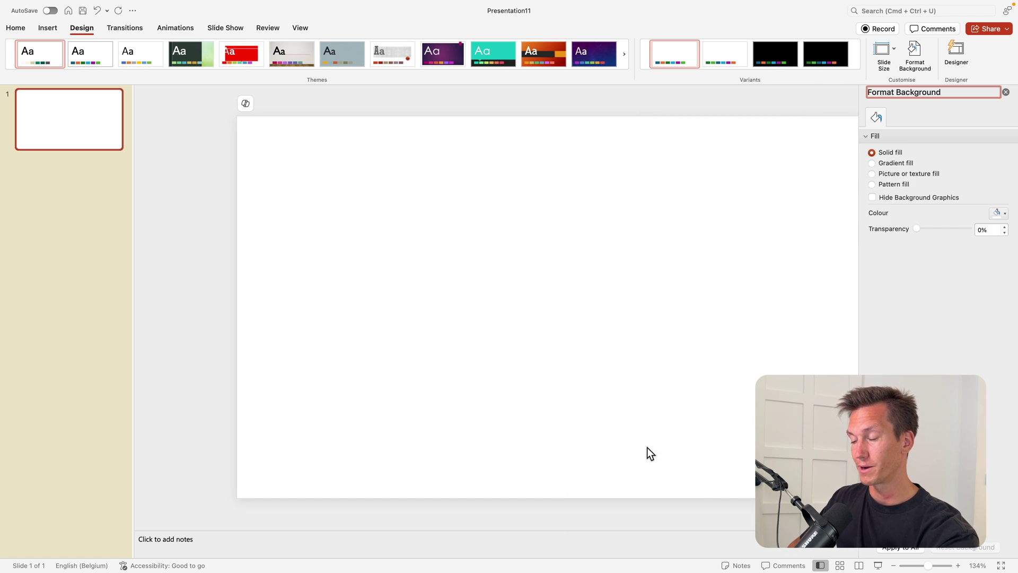
left_click(887, 163)
left_click(998, 213)
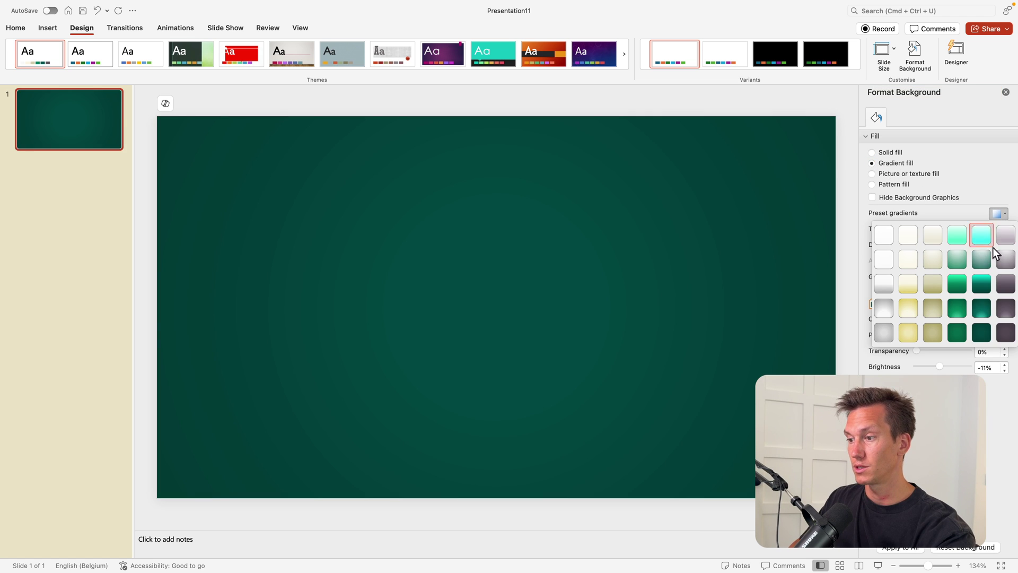
left_click(990, 336)
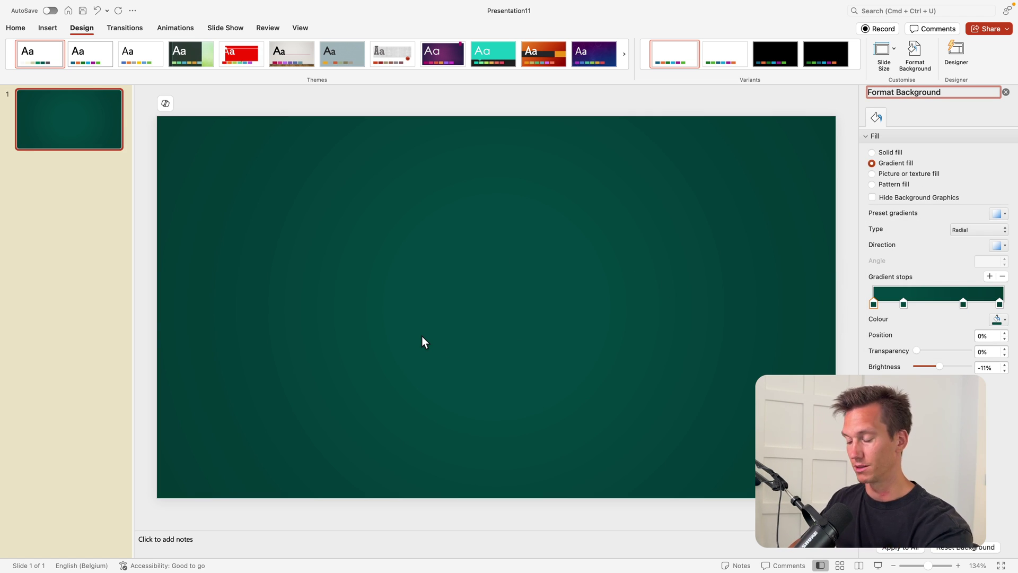
left_click(16, 27)
Draw two stacked rectangles at the top-left, group them and stretch them to full slide height.
left_click(550, 48)
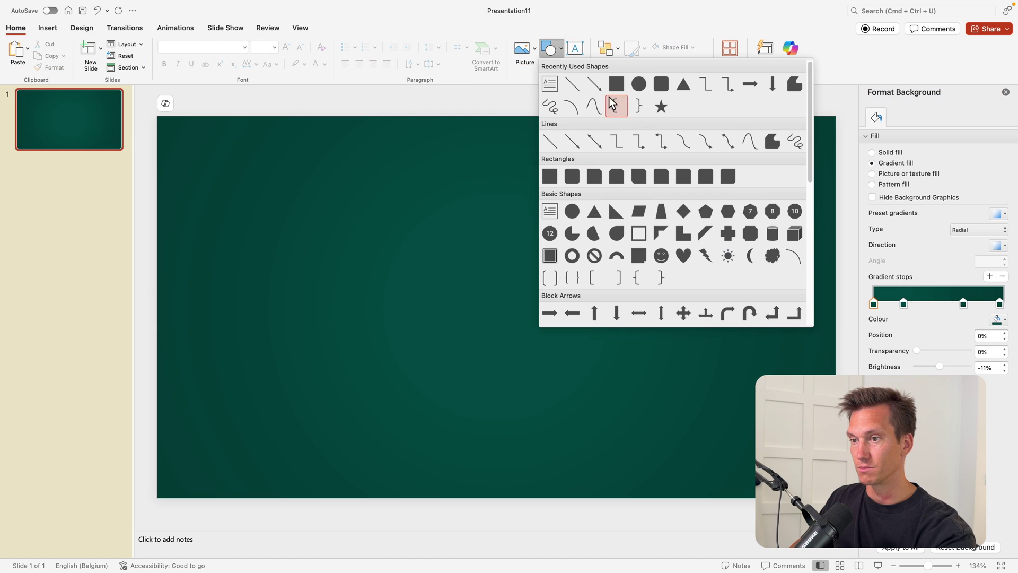
left_click(617, 83)
mouse_move(277, 161)
left_mouse_down()
mouse_move(409, 293)
mouse_move(259, 223)
mouse_move(259, 344)
left_mouse_up()
left_click_drag(250, 280, 247, 291)
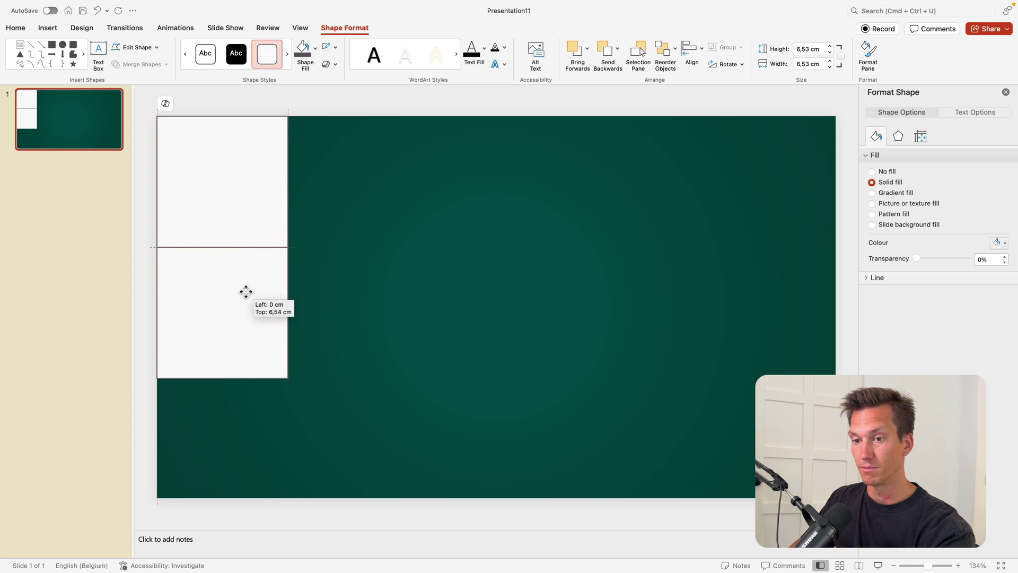
left_click(240, 190, "shift")
key("super+alt+g")
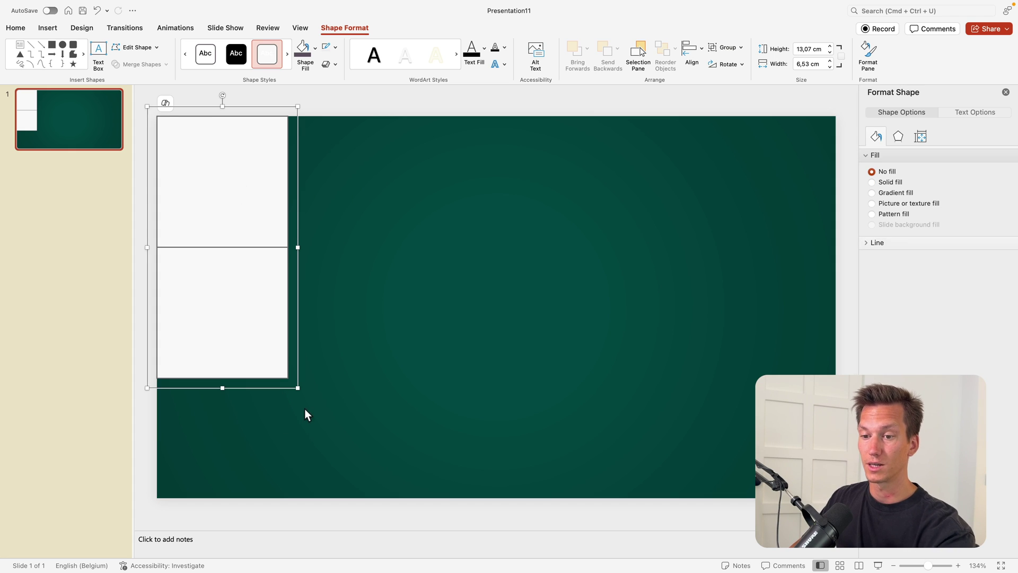
mouse_move(288, 379)
left_mouse_down()
mouse_move(347, 461)
mouse_move(296, 497)
left_mouse_up()
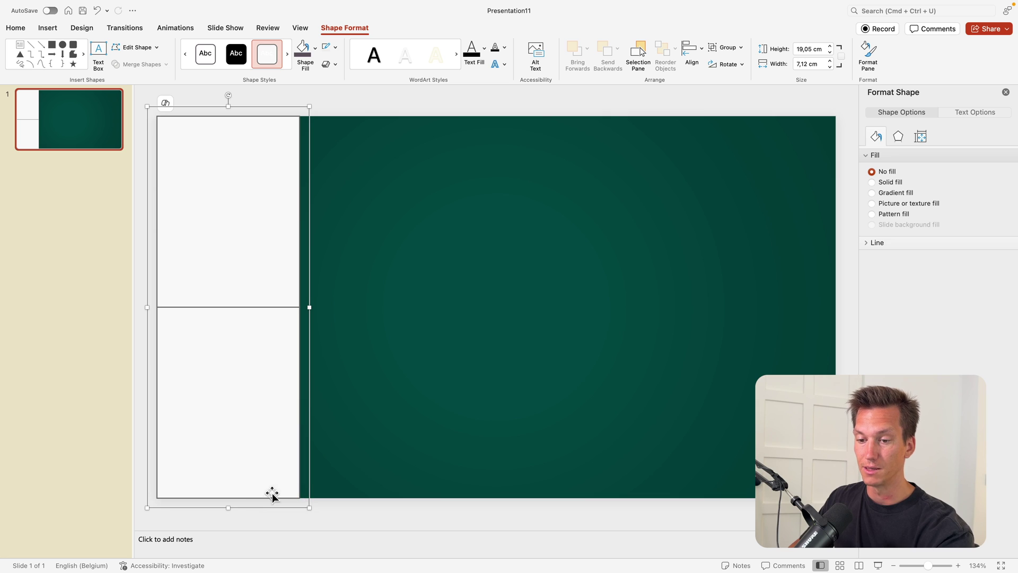
Remove the rectangles' outlines and fill the lower rectangle green.
left_click(332, 66)
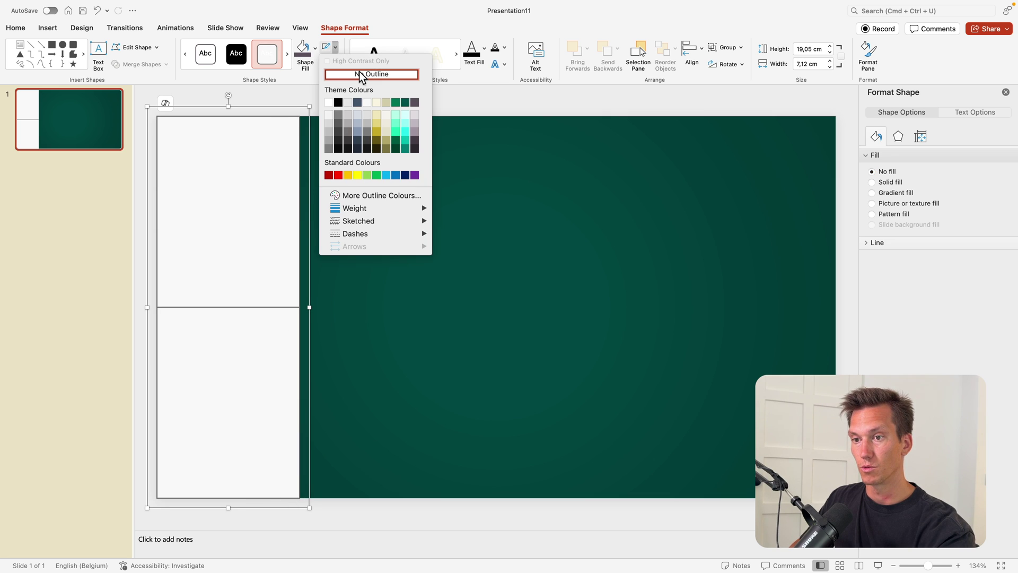
left_click(352, 300)
left_click(270, 361)
left_click(276, 356)
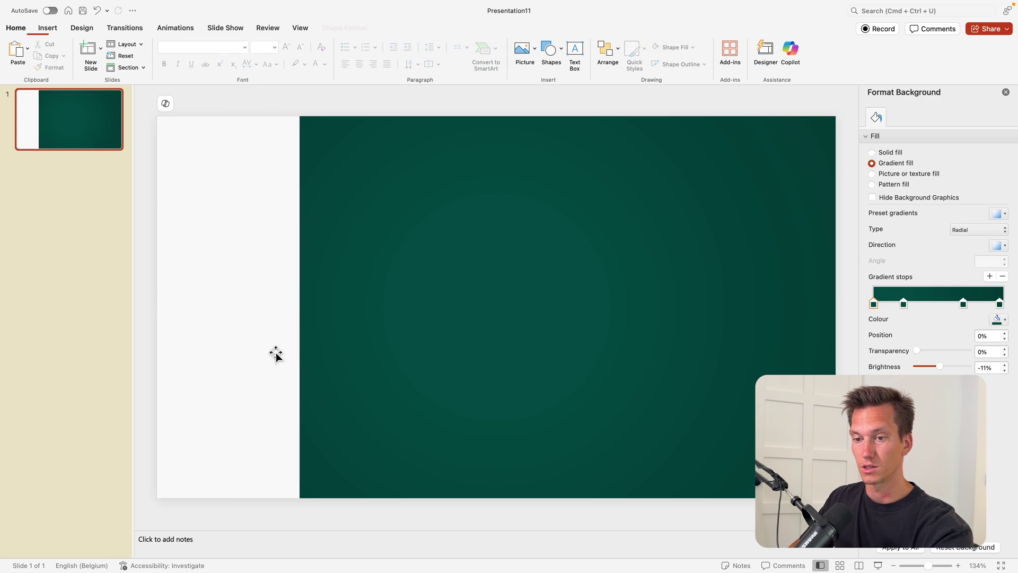
left_click(316, 49)
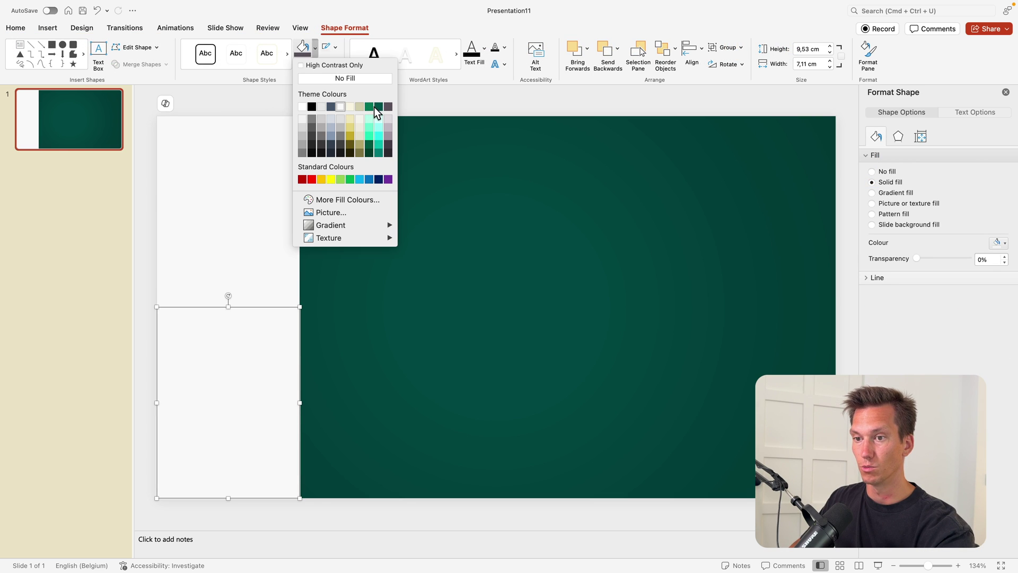
left_click(374, 106)
left_click(428, 352)
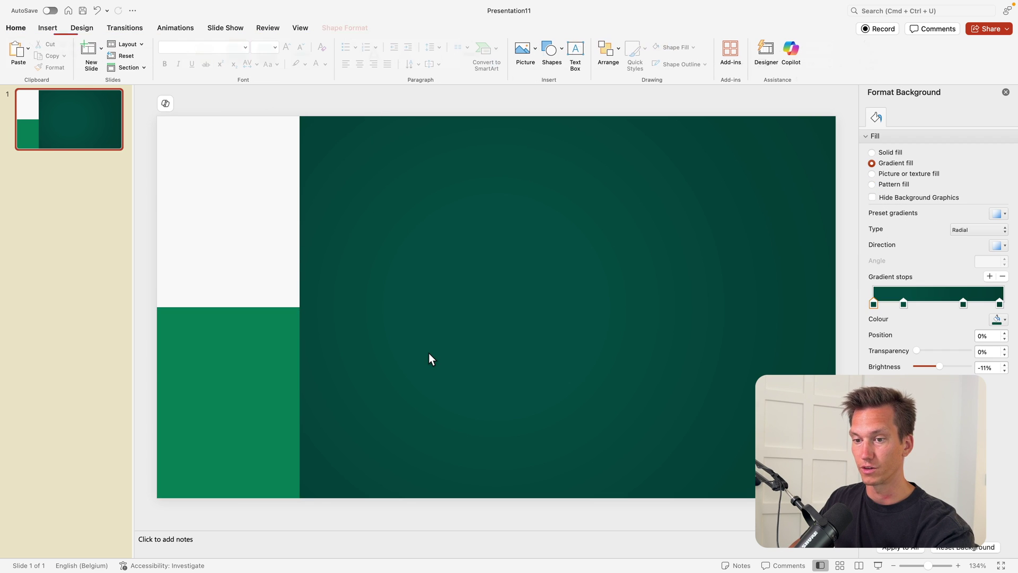
Copy the column to its right, with a cream lower and green upper rectangle.
left_click(250, 283)
left_click_drag(227, 227, 393, 222)
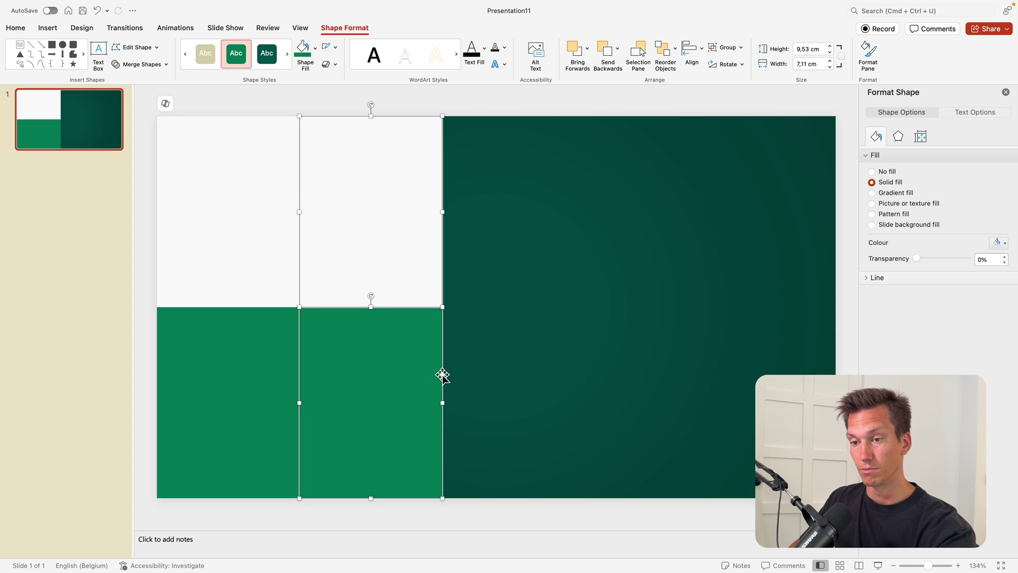
left_click(505, 311)
left_click(371, 350)
left_click(315, 48)
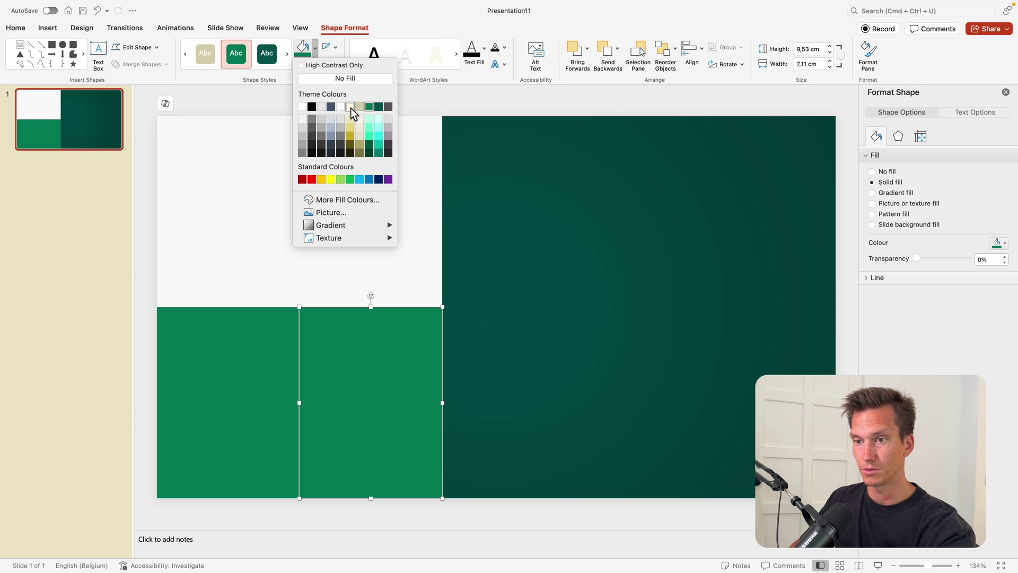
left_click(351, 107)
left_click(400, 223)
left_click(315, 48)
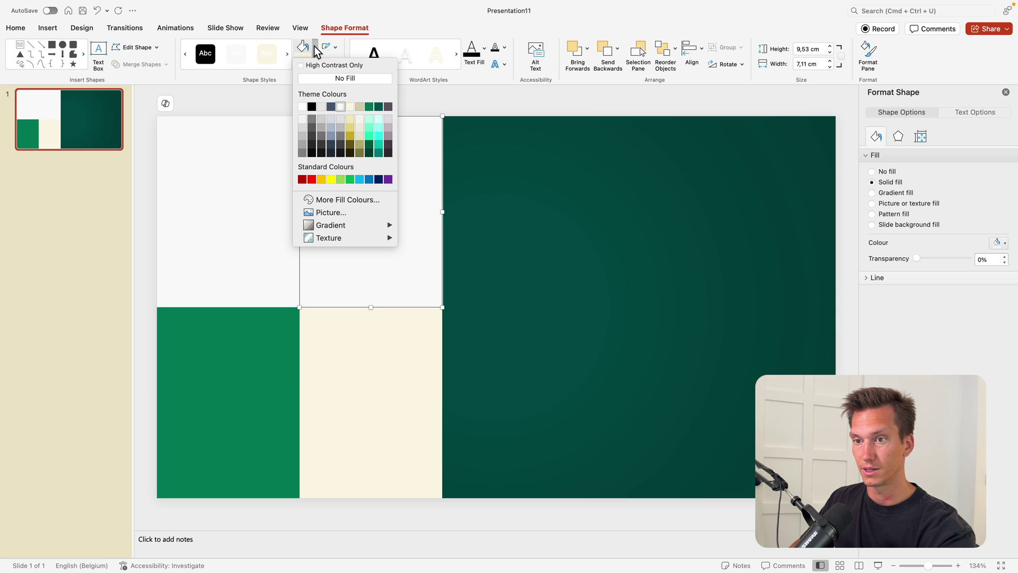
left_click(370, 107)
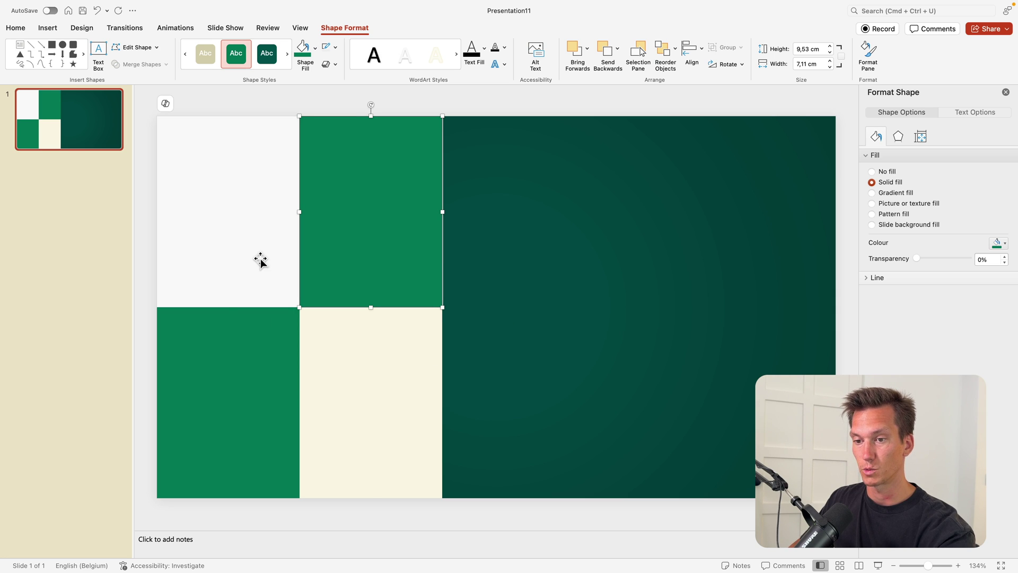
Copy the four rectangles onto the right half and stretch all eight to full slide width.
key("super+a")
left_click_drag(220, 400, 505, 399)
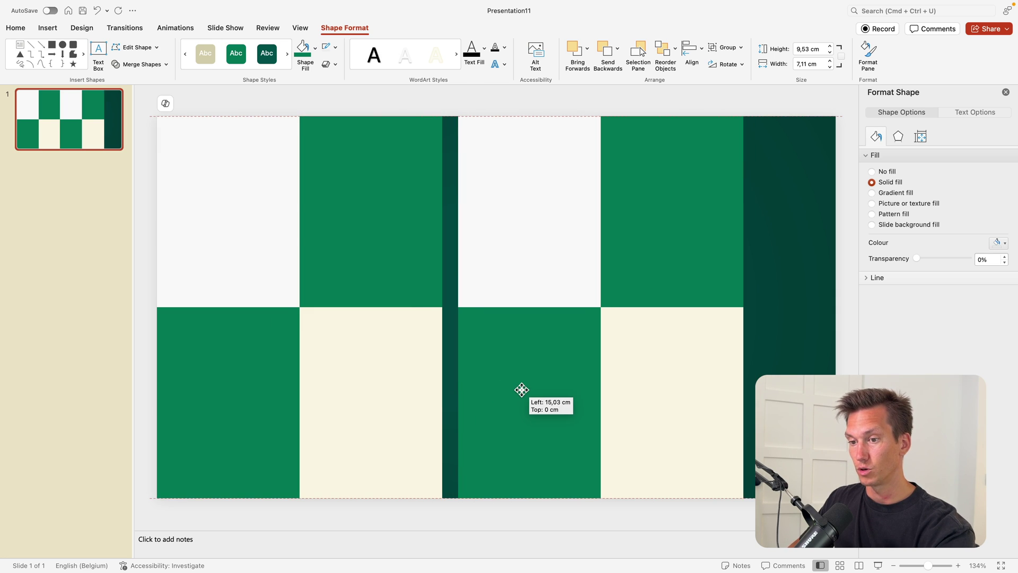
left_click(772, 298)
scroll(693, 207, "down", 3)
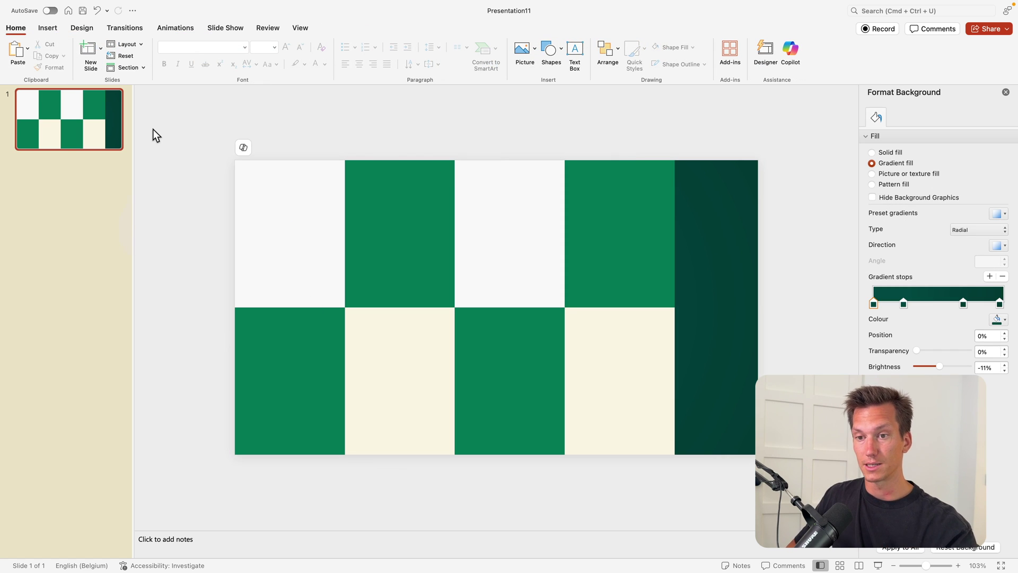
left_click_drag(183, 126, 782, 466)
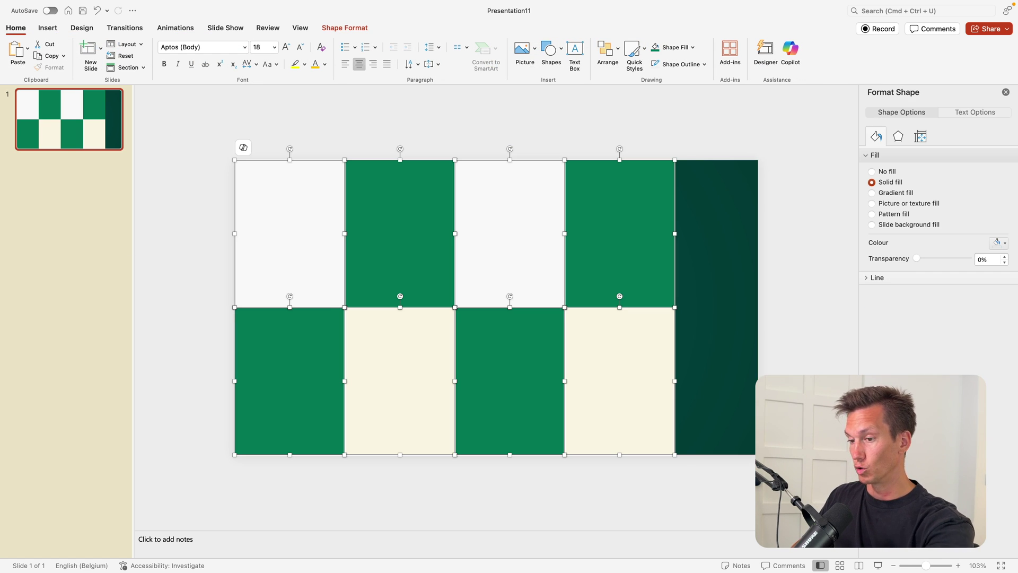
key("super+alt+g")
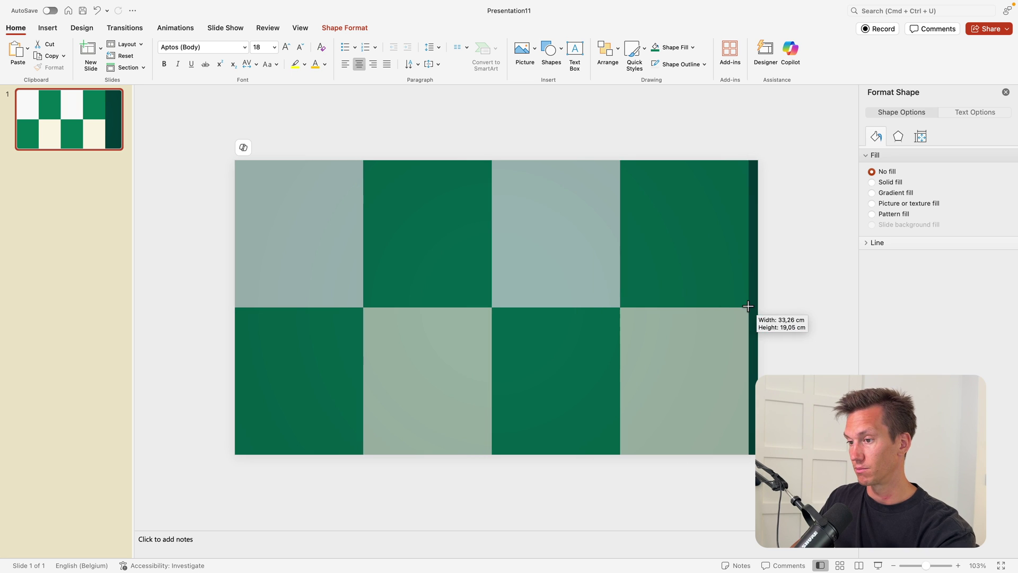
left_click_drag(681, 305, 758, 307)
key("super+alt+shift+g")
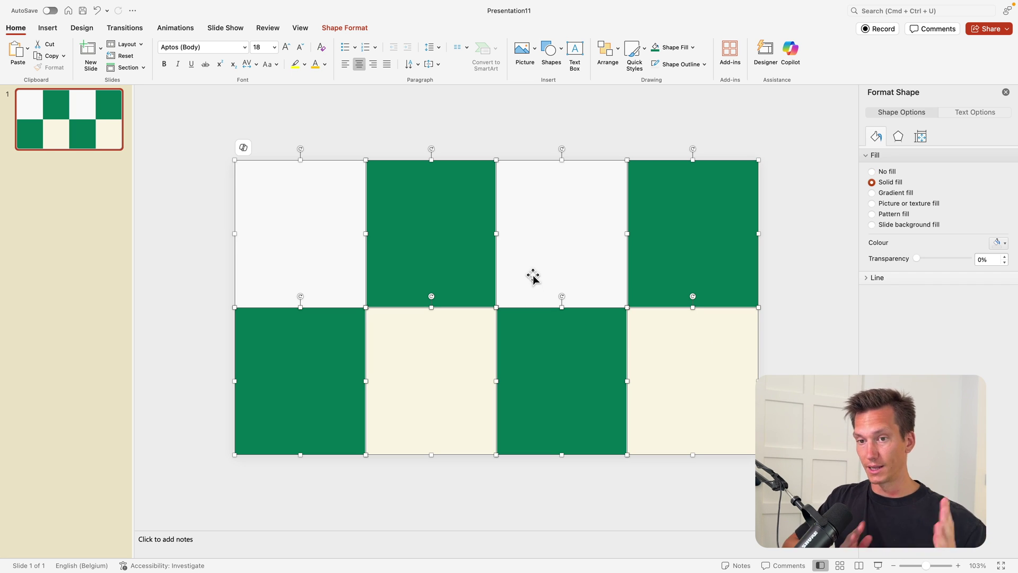
Fill the four light squares with cream.
left_click(445, 134)
left_click(329, 196)
left_click(470, 398, "shift")
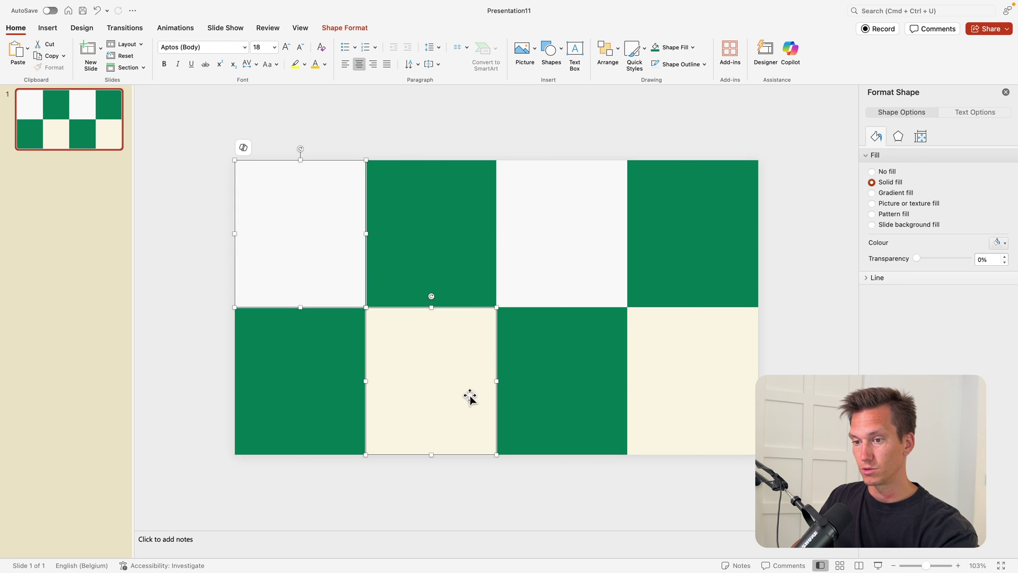
left_click(561, 222, "shift")
left_click(674, 346, "shift")
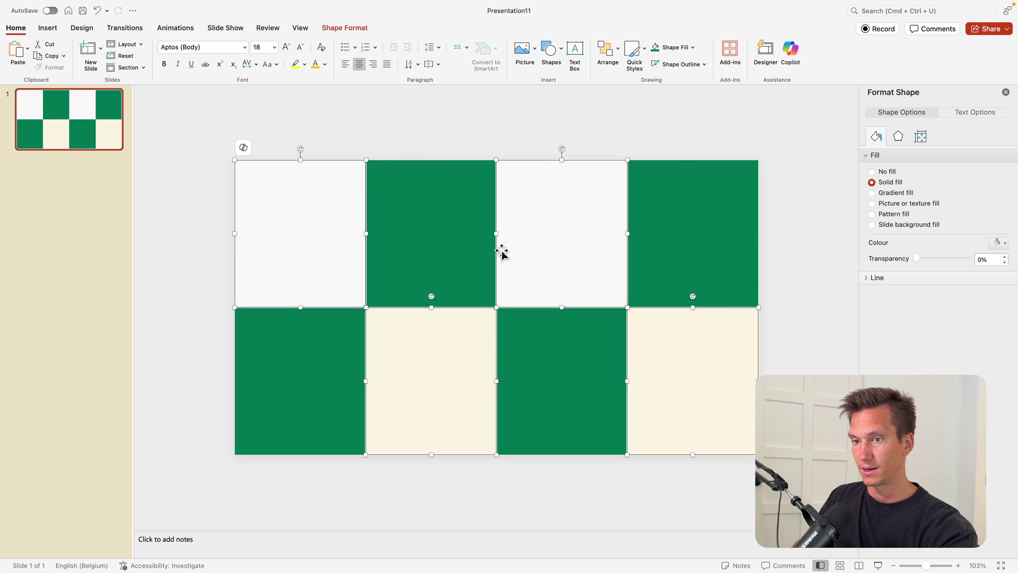
left_click(693, 48)
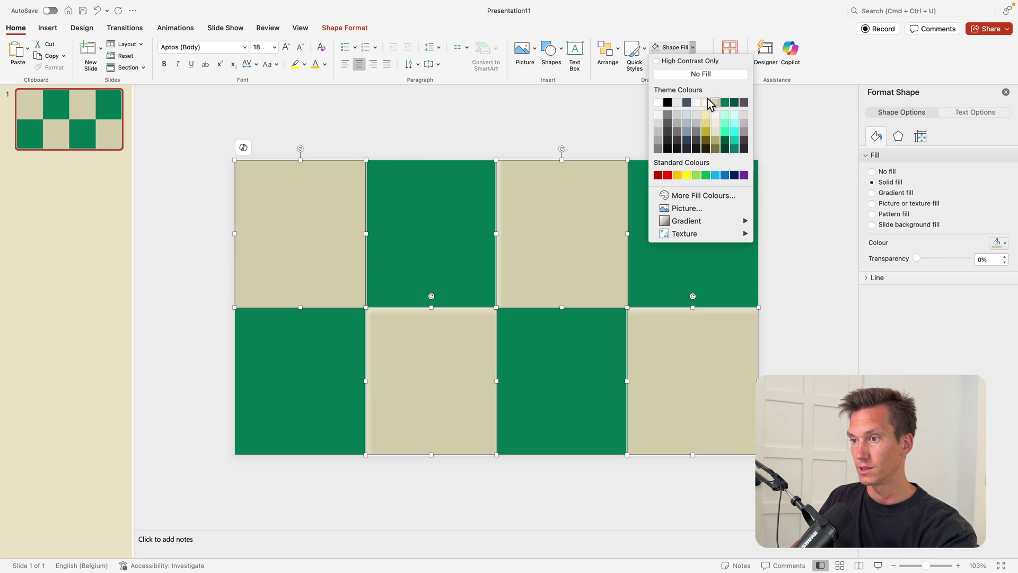
left_click(706, 103)
Fill the four green squares with a darker forest green.
left_click(410, 288)
left_click(345, 318, "shift")
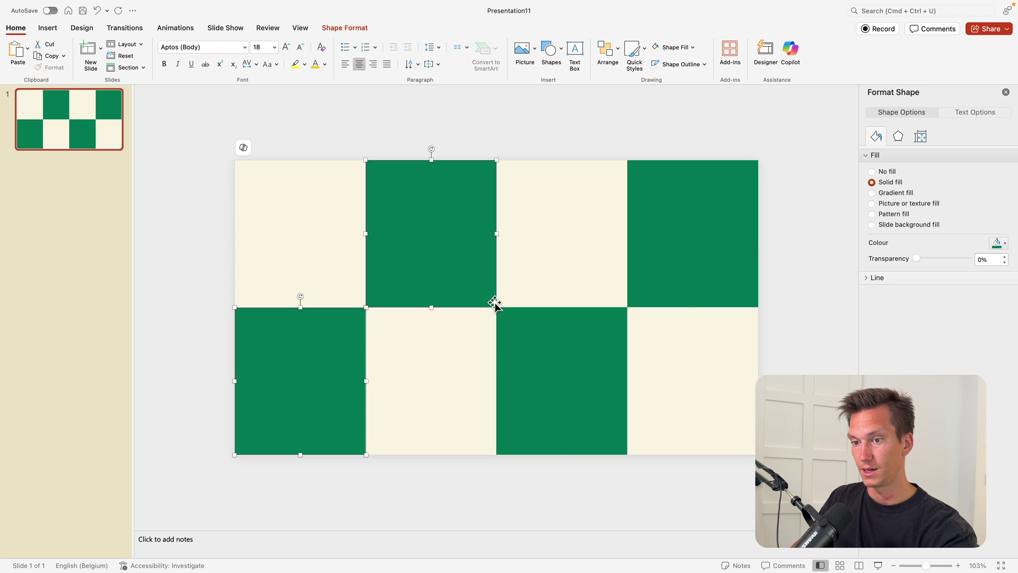
left_click(501, 313, "shift")
left_click(659, 206, "shift")
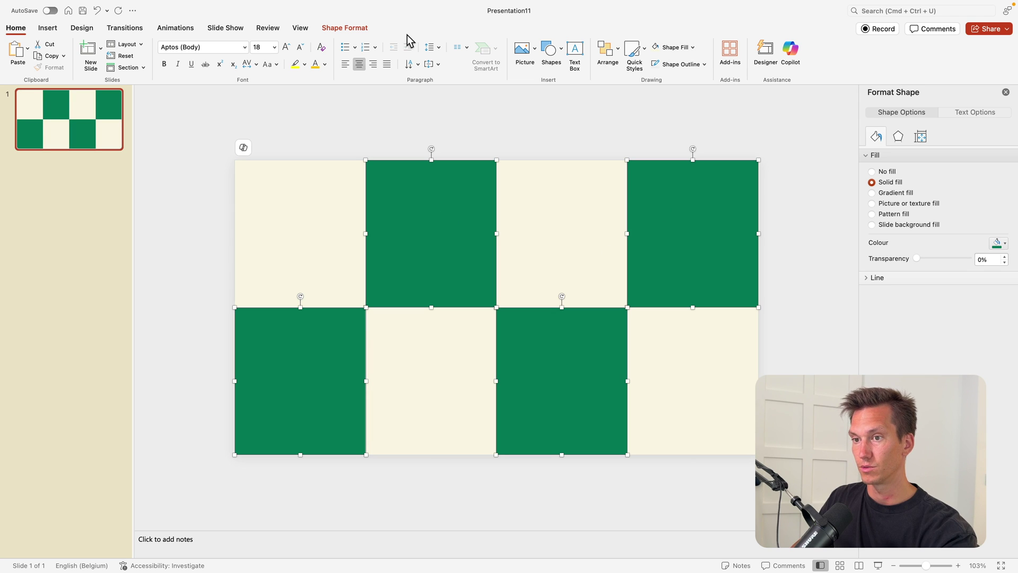
left_click(693, 49)
left_click(735, 104)
left_click(721, 157)
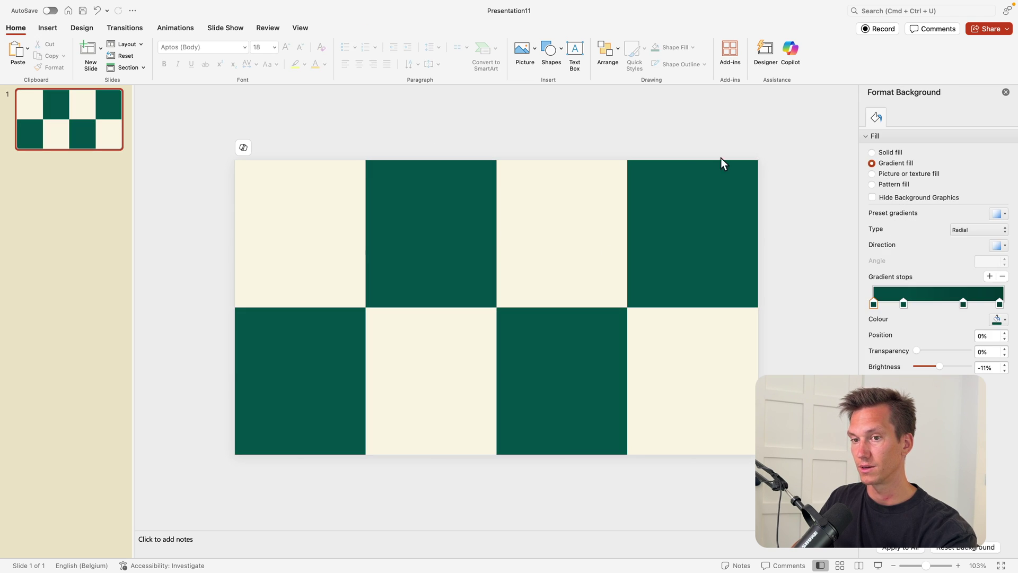
Add a text box reading '01' in Montserrat to the second top card.
scroll(589, 224, "up", 3)
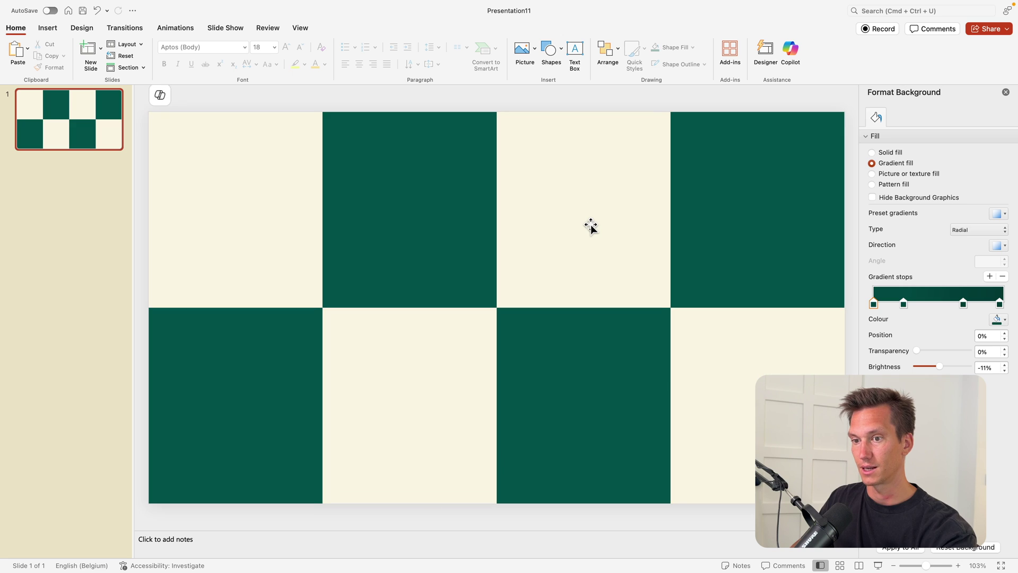
left_click(576, 53)
mouse_move(358, 138)
left_mouse_down()
mouse_move(475, 204)
mouse_move(465, 205)
left_mouse_up()
type("01")
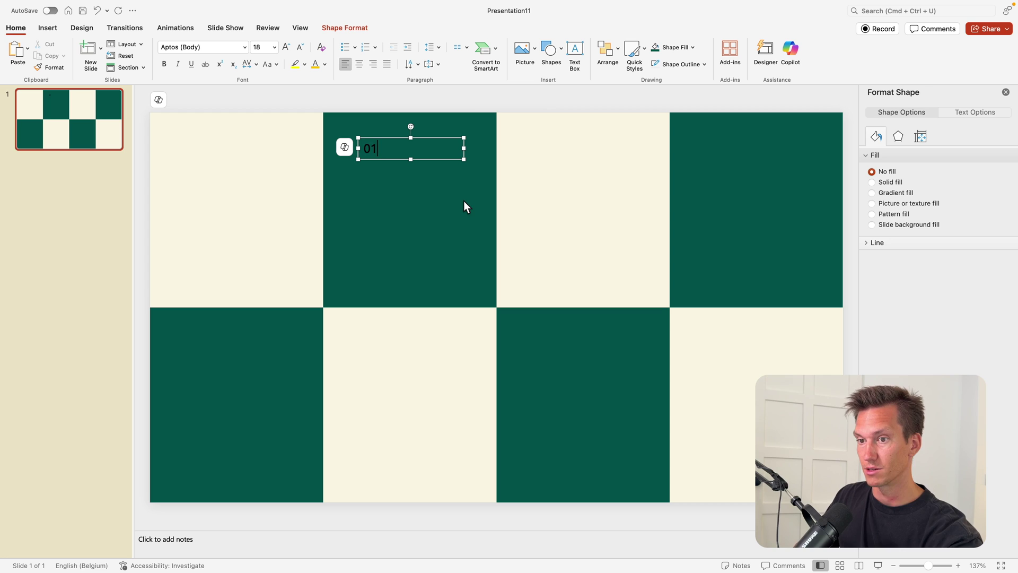
key("super+a")
left_click(193, 47)
key("Return")
Make the 01 cream, bold, size 72 and centred.
left_click(325, 64)
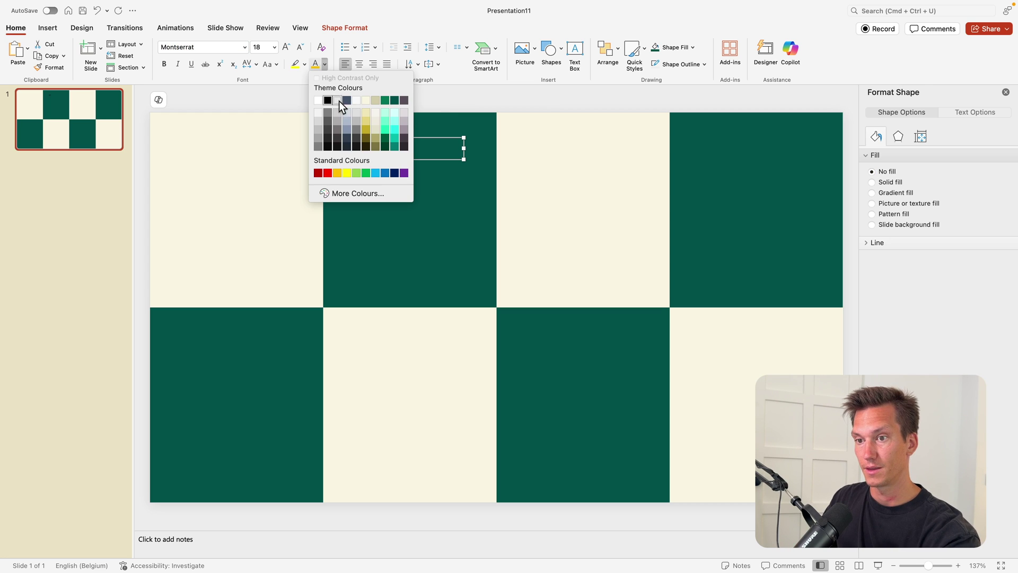
left_click(365, 104)
key("super+b")
left_click(286, 46)
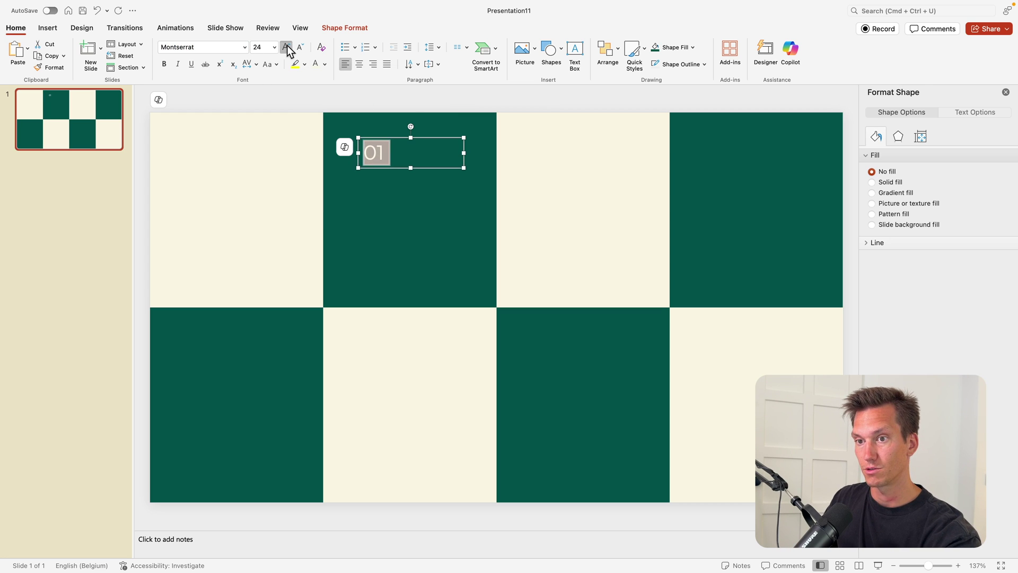
left_click(286, 47)
left_click(360, 65)
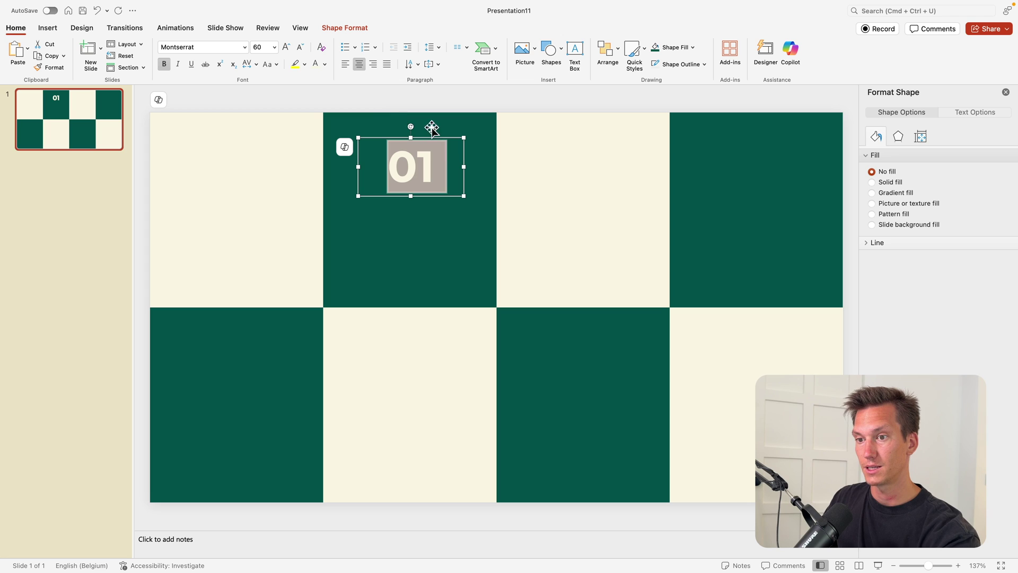
left_click(285, 46)
left_click(286, 47)
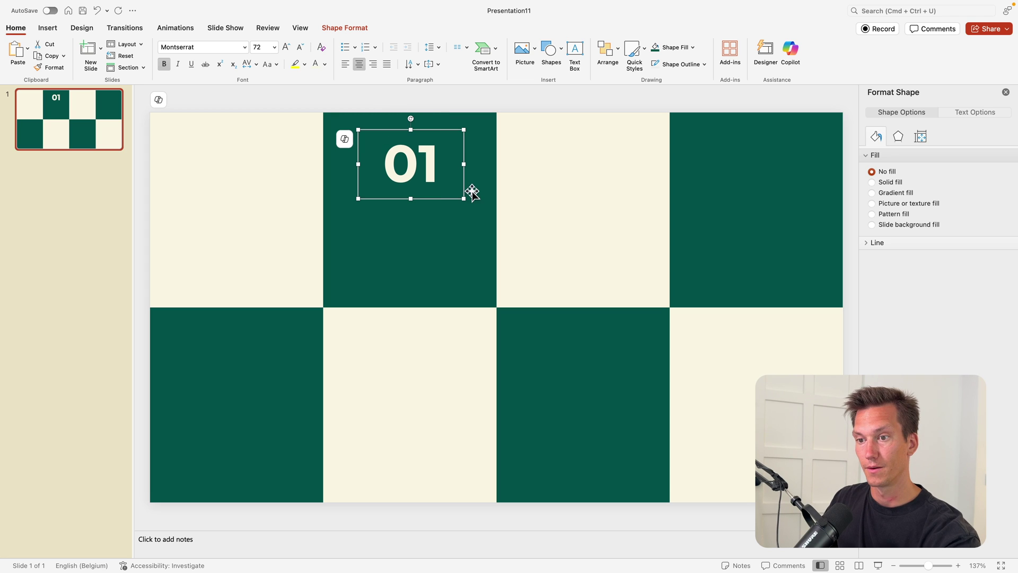
Duplicate the number below as a 'Lorem Ipsum' heading at size 16.
left_click_drag(431, 200, 431, 252)
left_click(298, 48)
left_click(299, 48)
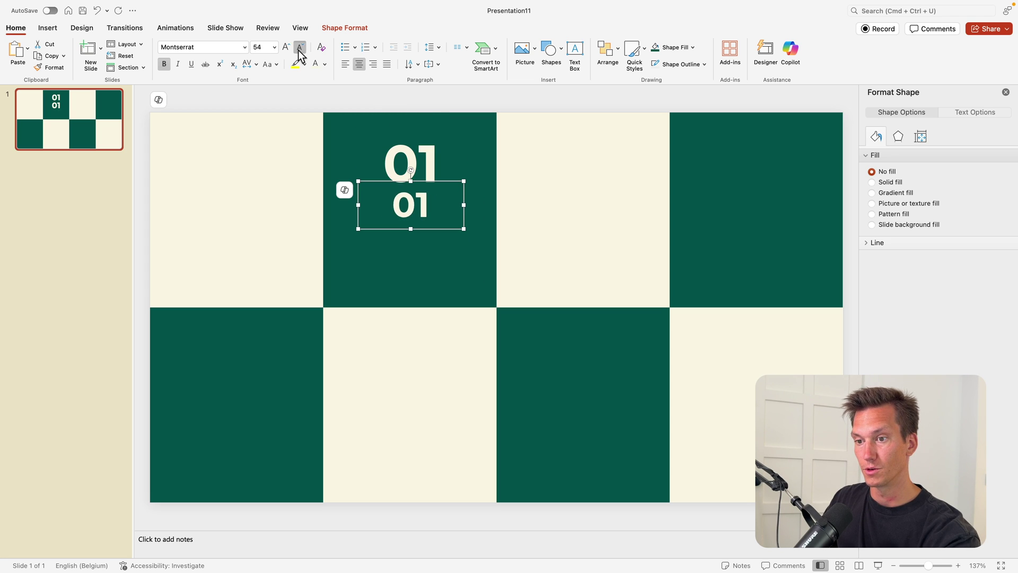
left_click(299, 48)
left_click(299, 48)
left_click(299, 47)
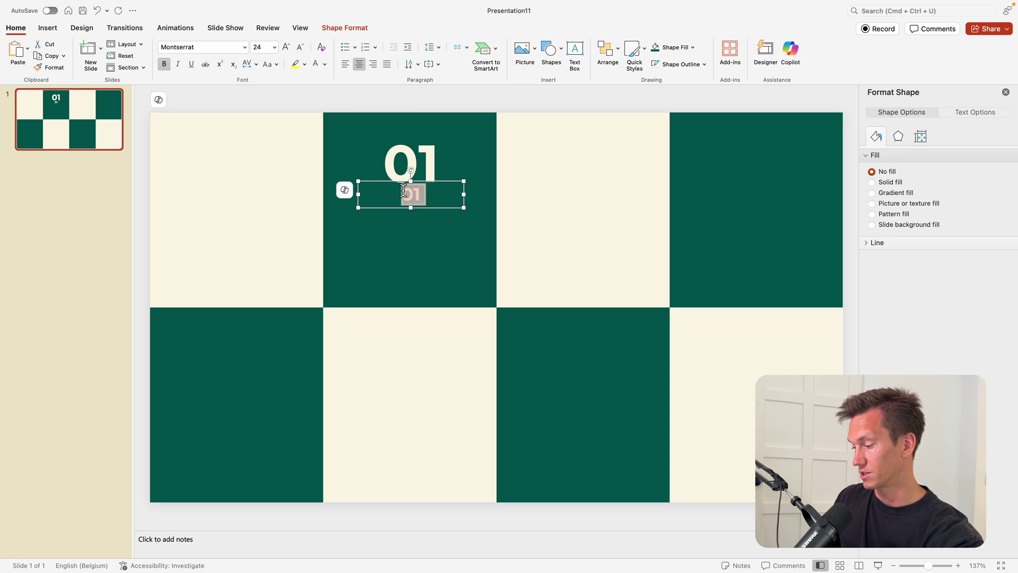
type("Lorem i")
key("BackSpace")
type("Ips")
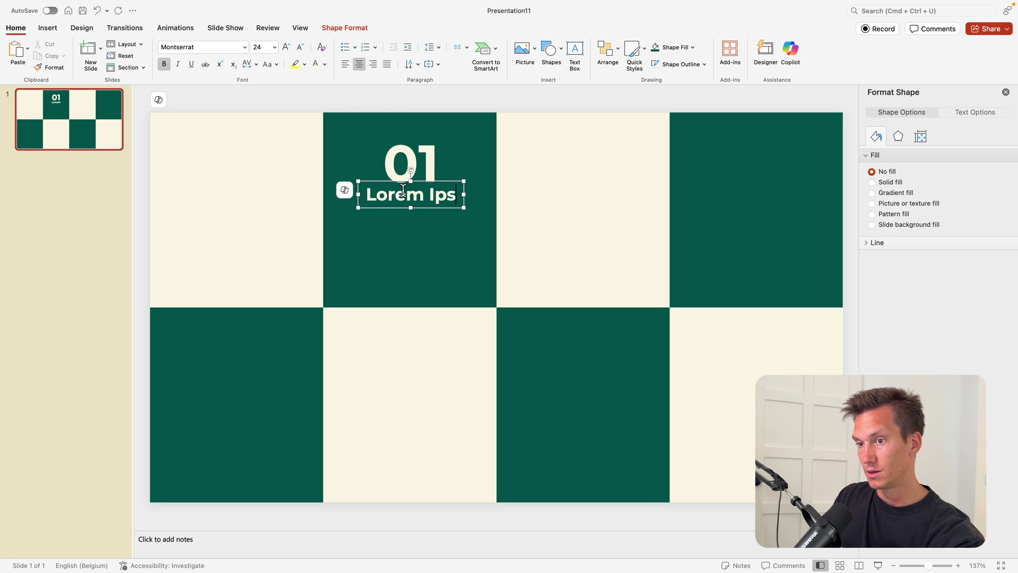
type("um")
key("Escape")
left_click(299, 48)
left_click(299, 48)
left_click(300, 48)
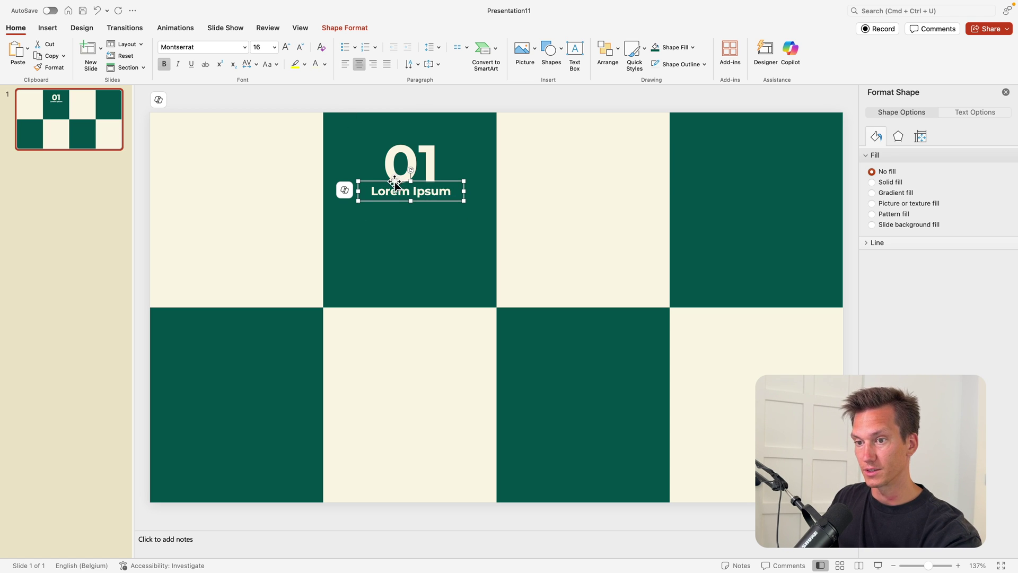
left_click_drag(395, 183, 395, 190)
Duplicate the heading as a size 14 placeholder paragraph wrapping on four lines.
key("super+d")
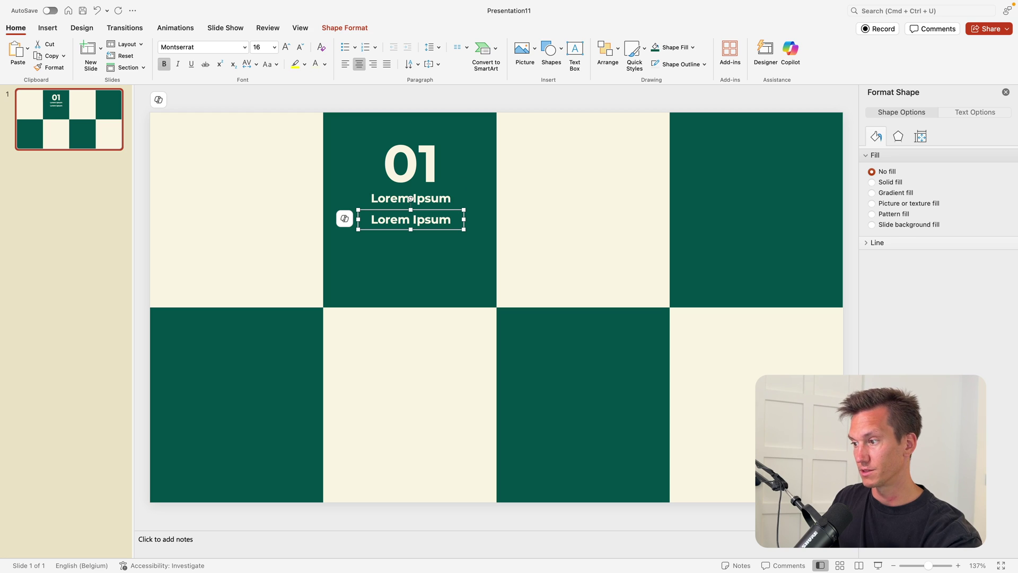
triple_click(422, 220)
type("Lorem ipsum dolor sit amet, consectetur adipiscing elit, sed do eiusmod.")
key("super+a")
key("super+shift+comma")
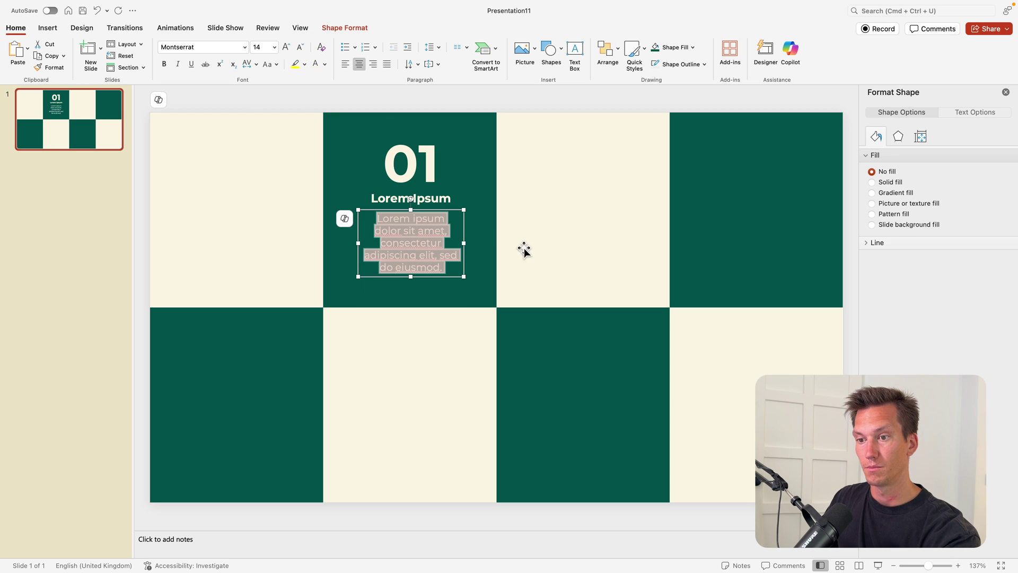
left_click_drag(463, 240, 481, 240)
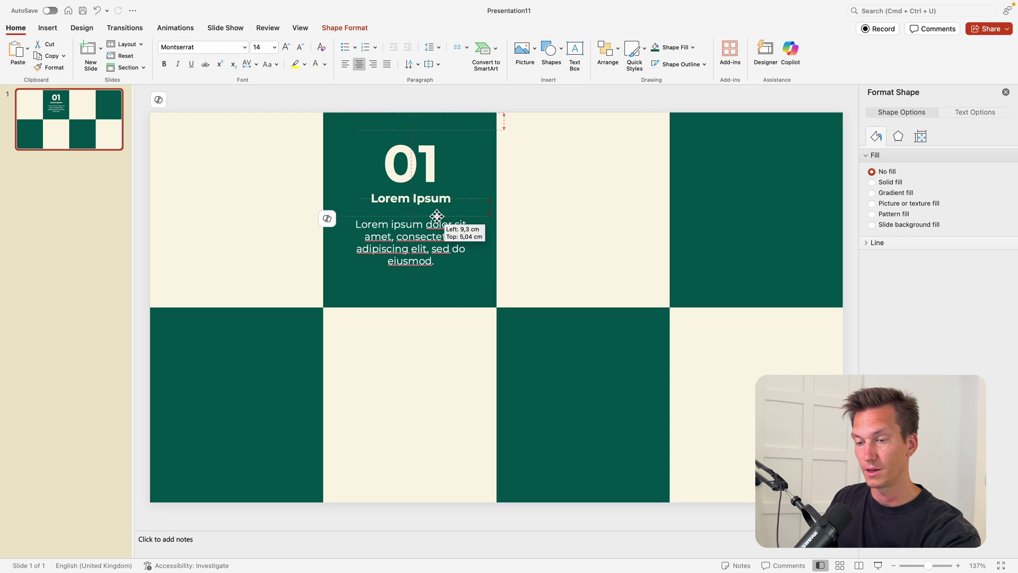
Move the 01 up off the heading and reposition all three text boxes.
left_click(427, 174)
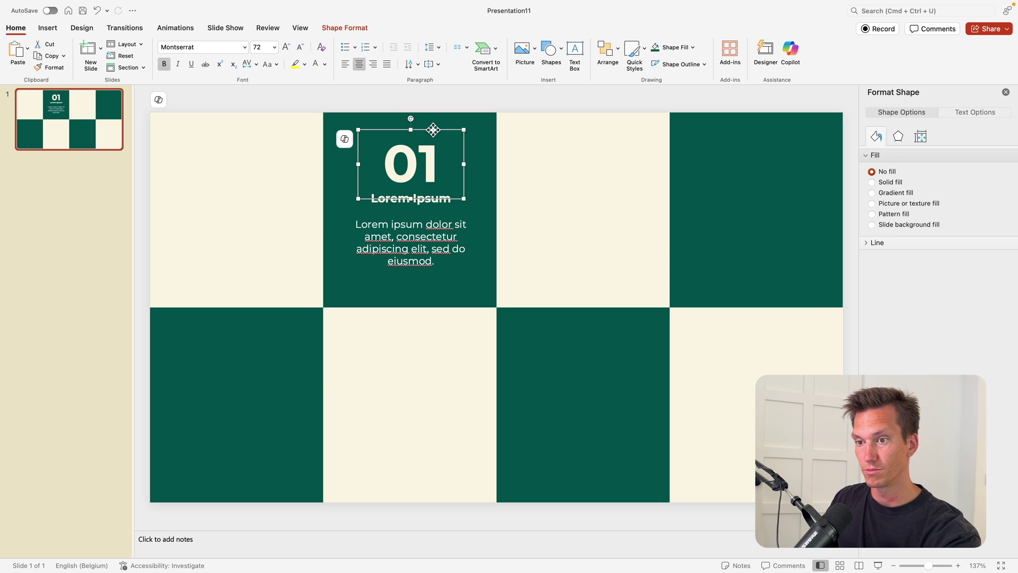
left_click_drag(433, 130, 433, 124)
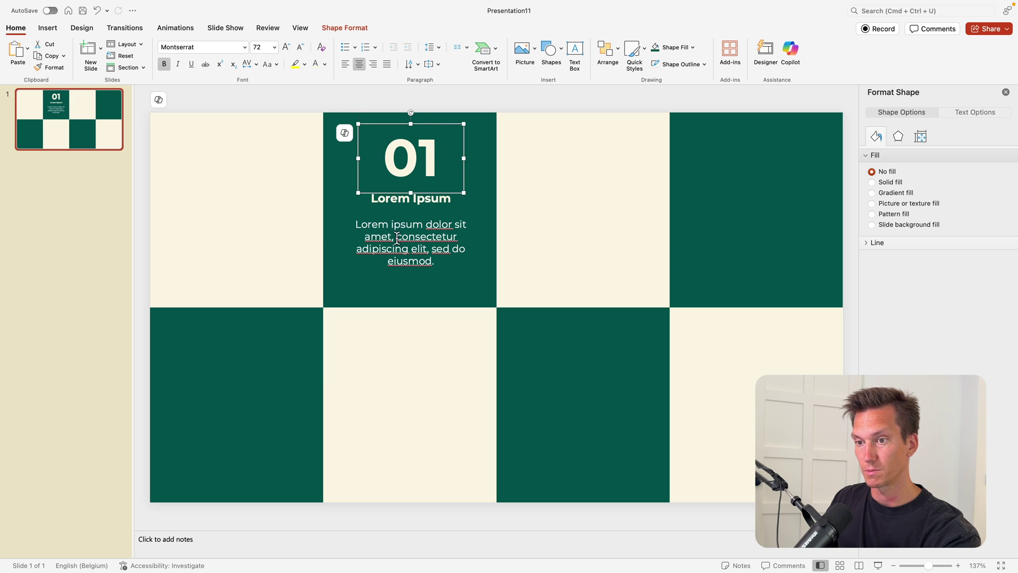
left_click(430, 203, "shift")
left_click(419, 233, "shift")
left_click_drag(433, 212, 263, 204)
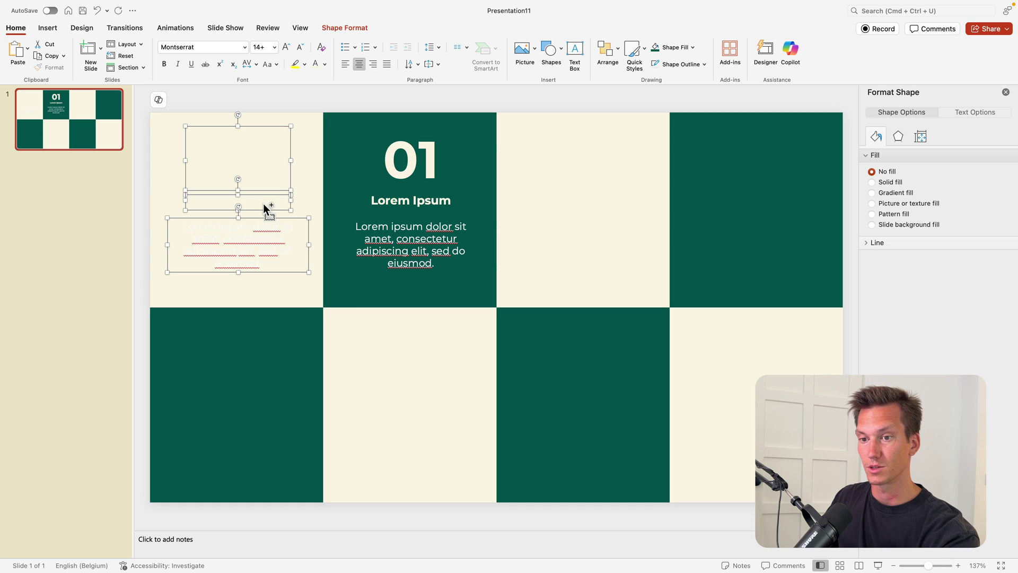
Make the left card's text dark green and copy the card texts into the third and fourth cards.
left_click(324, 64)
left_click(394, 100)
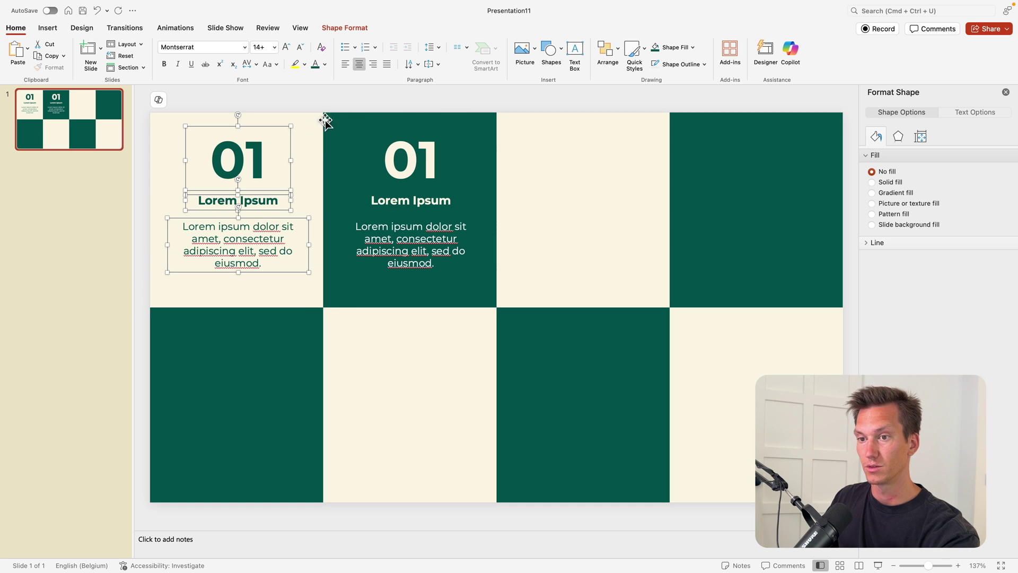
left_click_drag(209, 108, 361, 314)
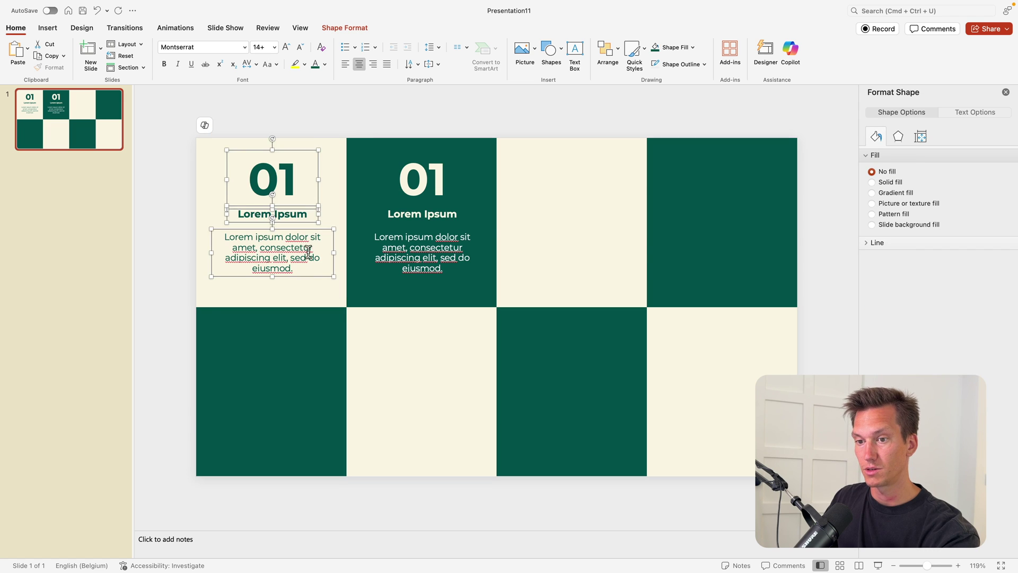
left_click_drag(309, 257, 602, 242)
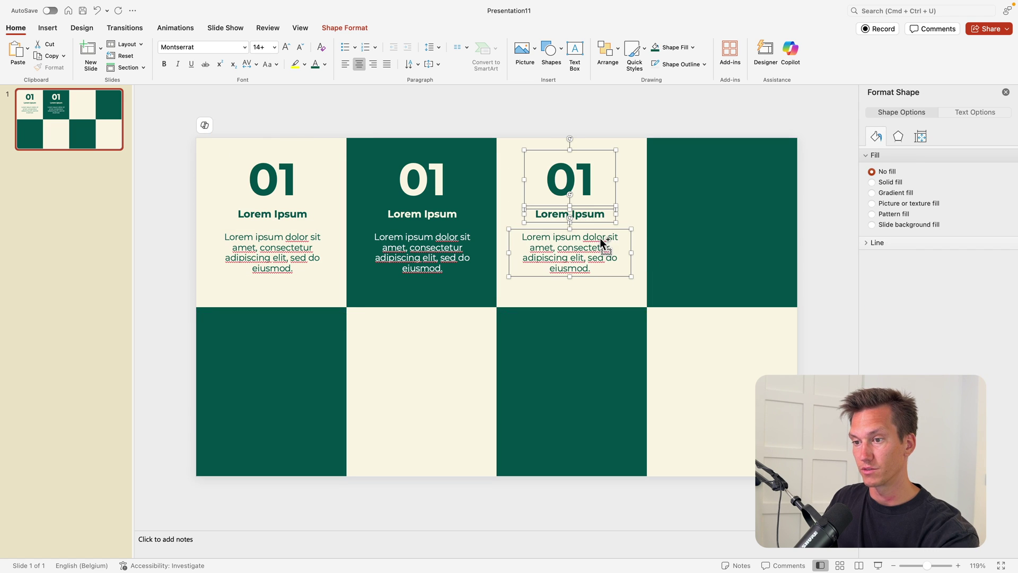
left_click_drag(349, 115, 522, 306)
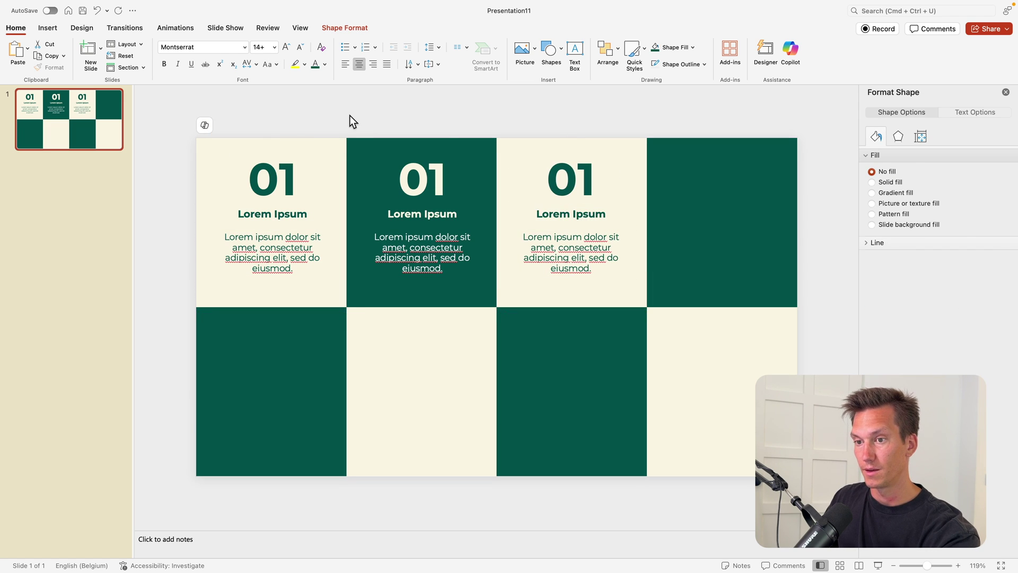
left_click_drag(453, 279, 753, 278)
Renumber the second and third cards 02 and 03, selecting the fourth card's number.
left_click(419, 178)
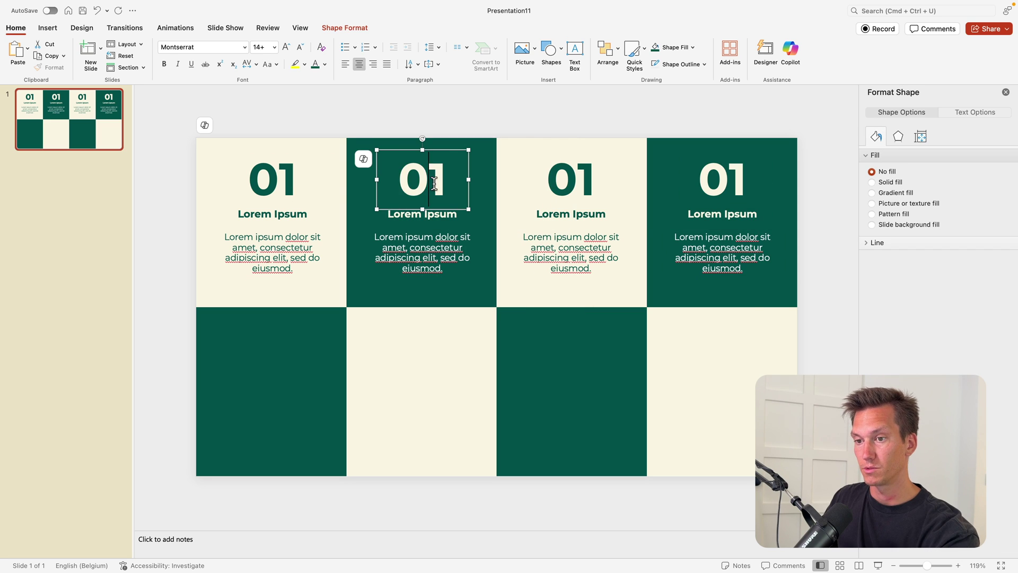
double_click(434, 183)
type("02")
left_click(572, 178)
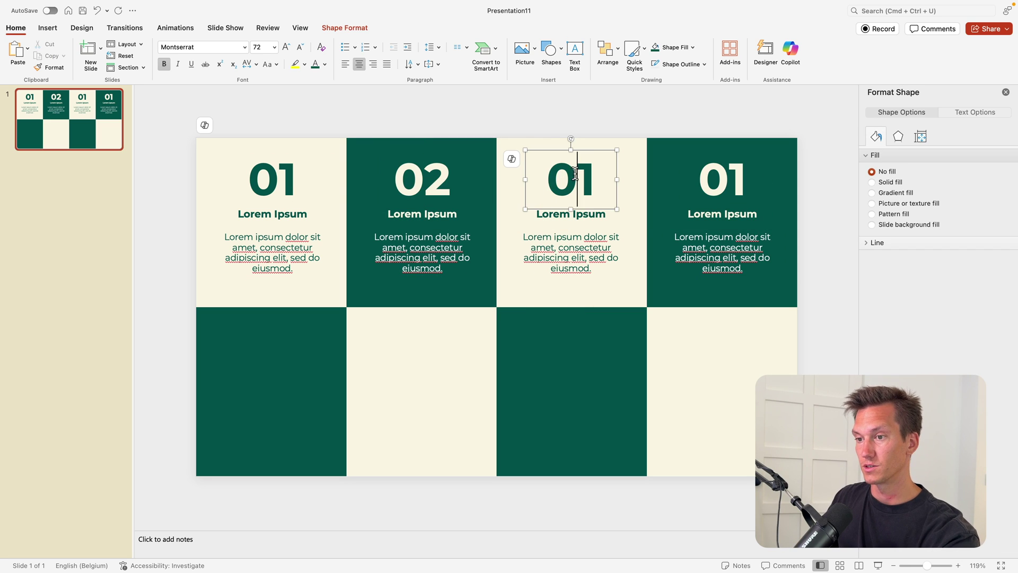
double_click(574, 175)
type("03")
left_click(737, 178)
double_click(737, 178)
Number the fourth card 04 and copy all top-row text boxes into the bottom row.
type("0")
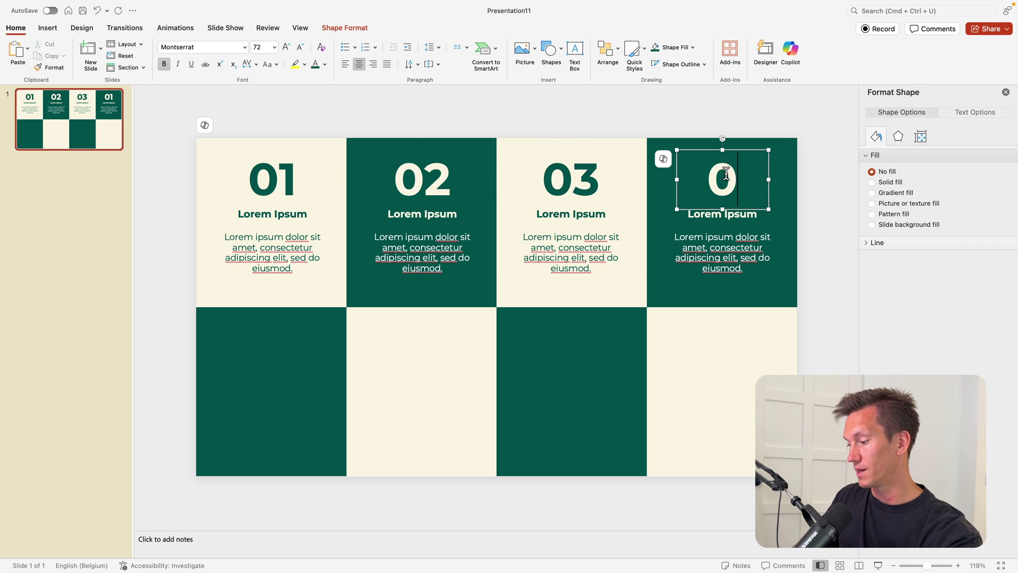
type("4")
left_click_drag(178, 147, 857, 292)
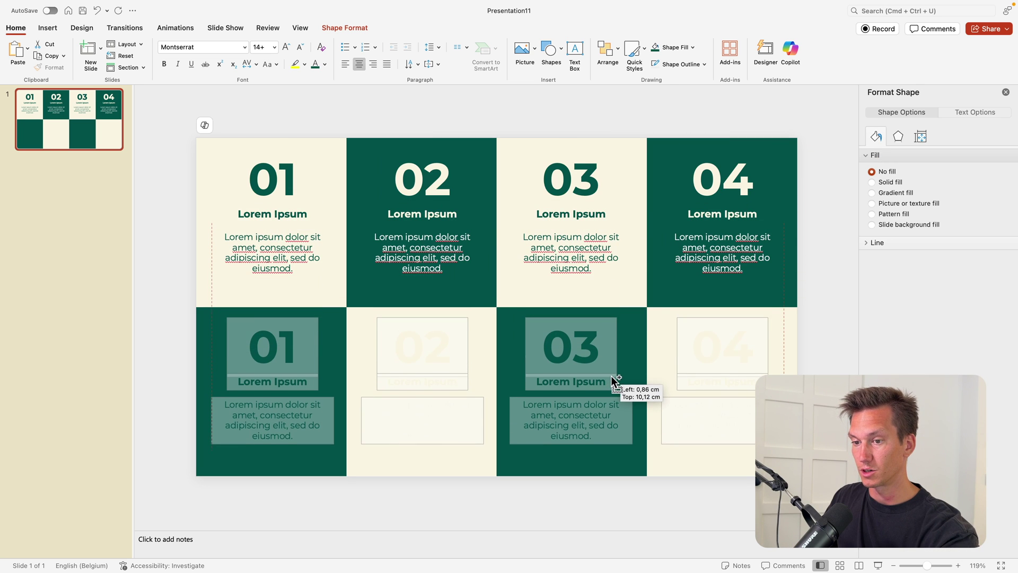
left_click_drag(607, 212, 610, 388, "alt")
left_click(287, 517)
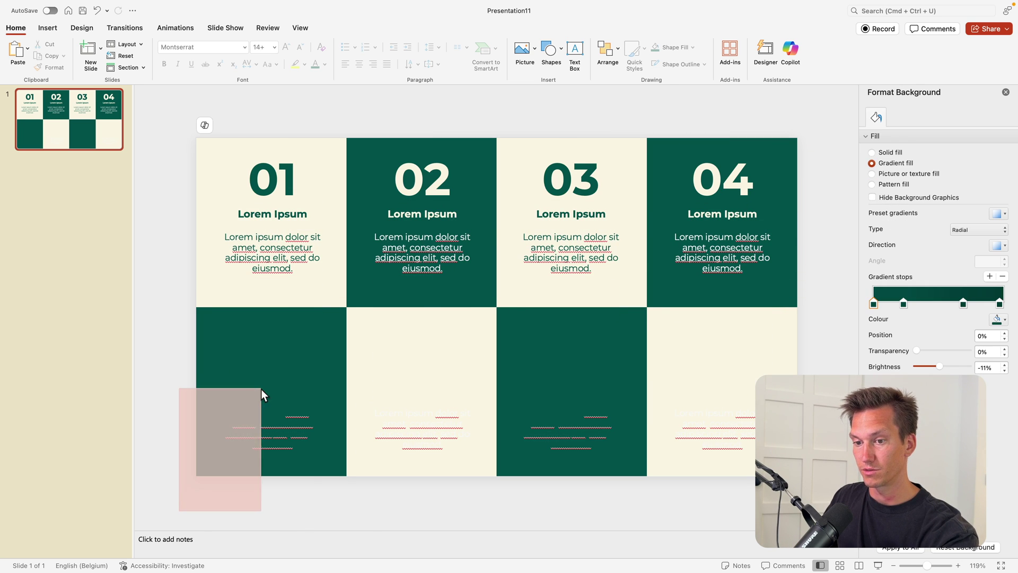
Colour the bottom-row text cream in columns 1 and 3, dark green in columns 2 and 4.
left_click_drag(179, 511, 342, 301)
left_click_drag(485, 512, 647, 304, "shift")
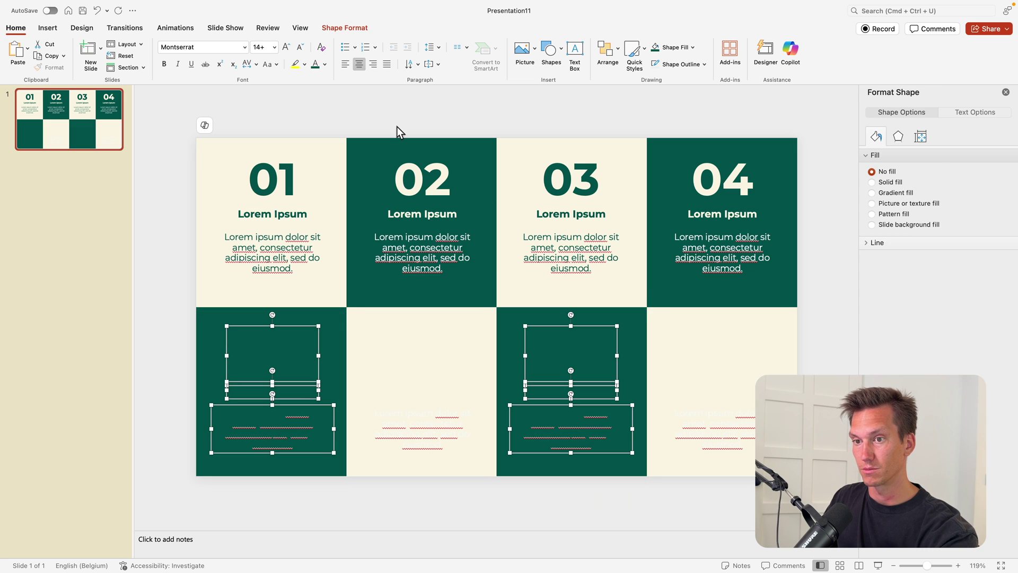
left_click(324, 65)
left_click(366, 101)
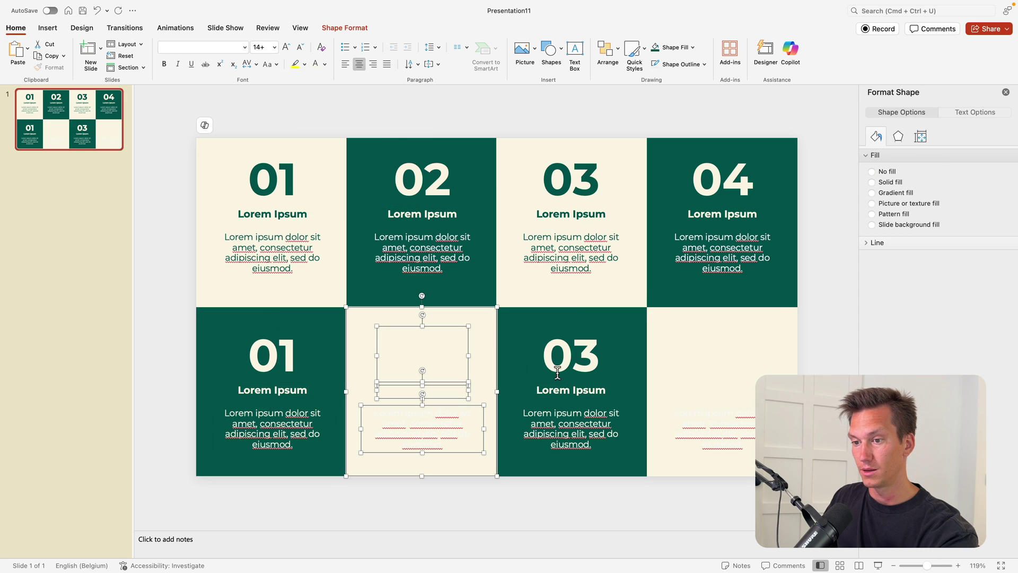
left_click(324, 65)
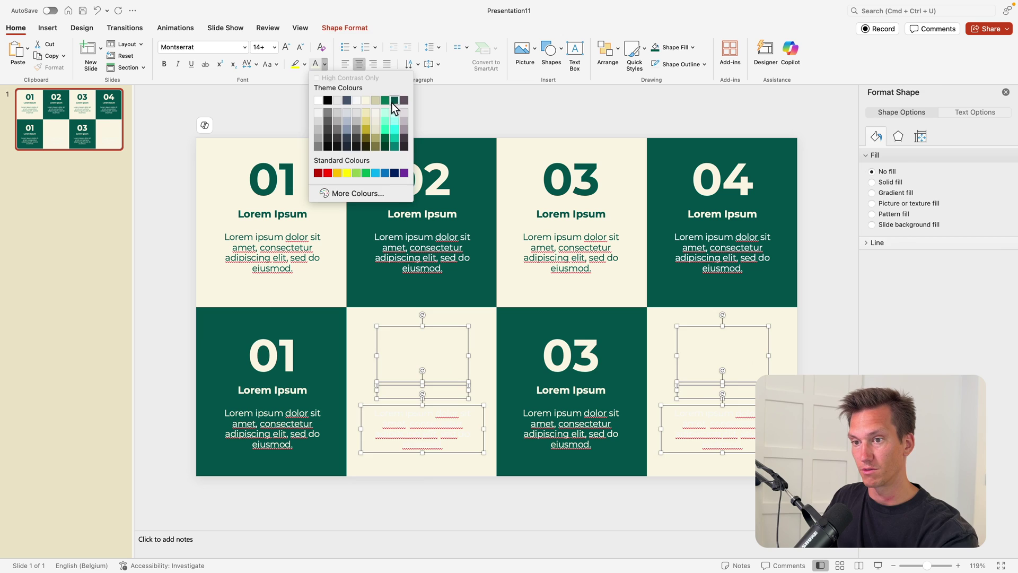
left_click(391, 102)
Renumber the bottom-row cards 05, 06, 07 and 08.
left_click(276, 353)
double_click(284, 355)
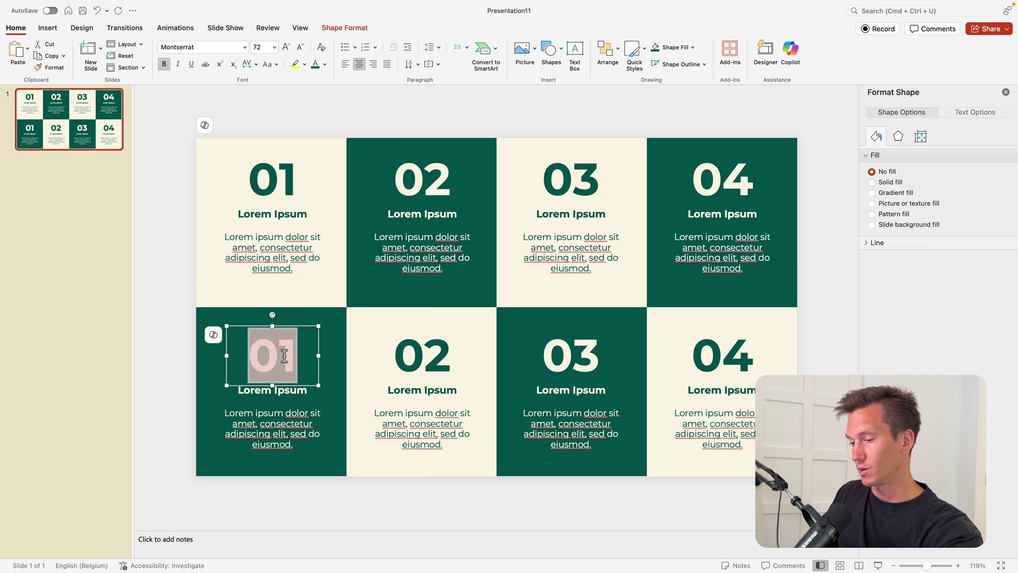
type("05")
double_click(416, 356)
type("0")
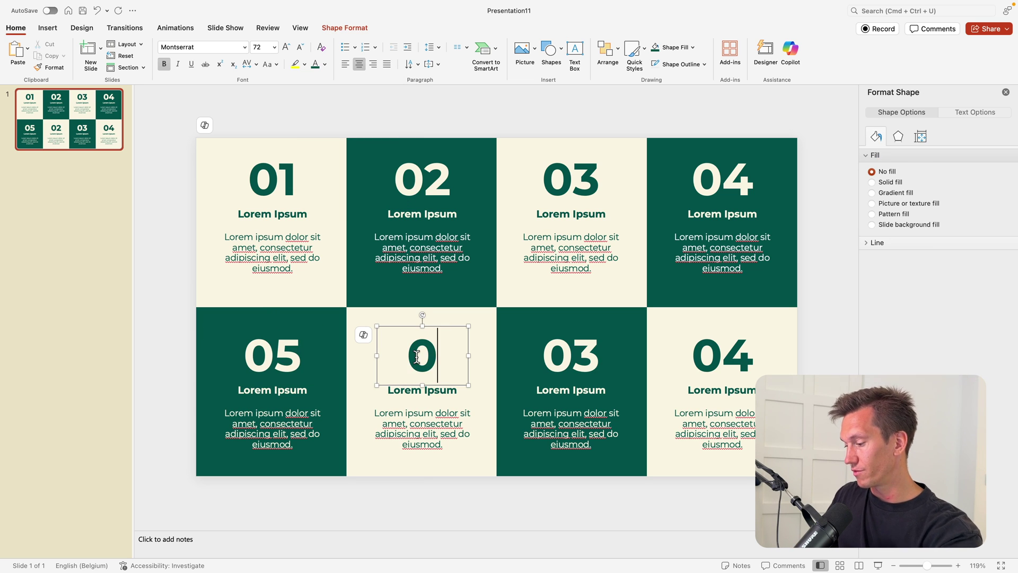
type("6")
double_click(551, 354)
type("0")
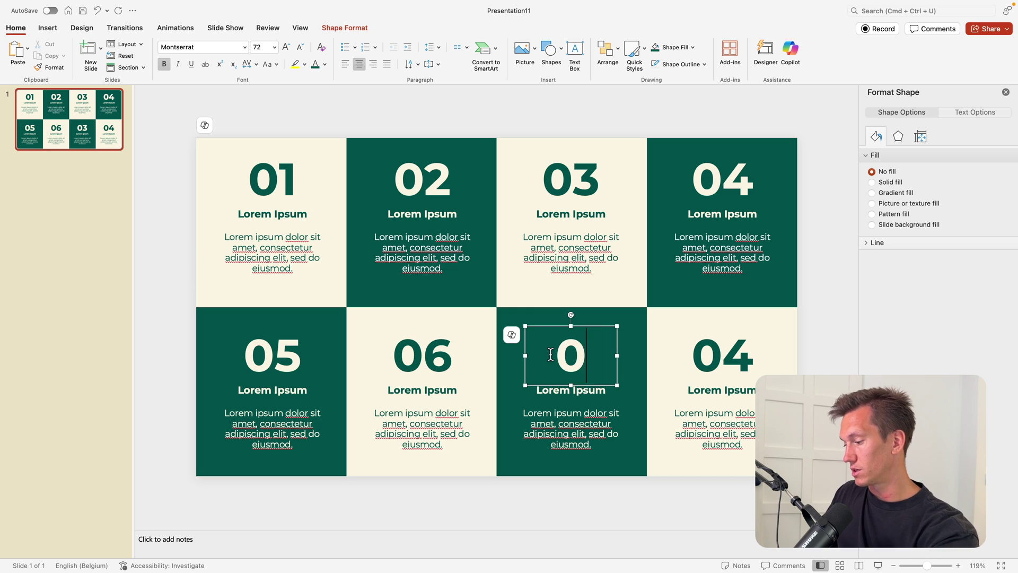
type("7")
double_click(704, 360)
type("08")
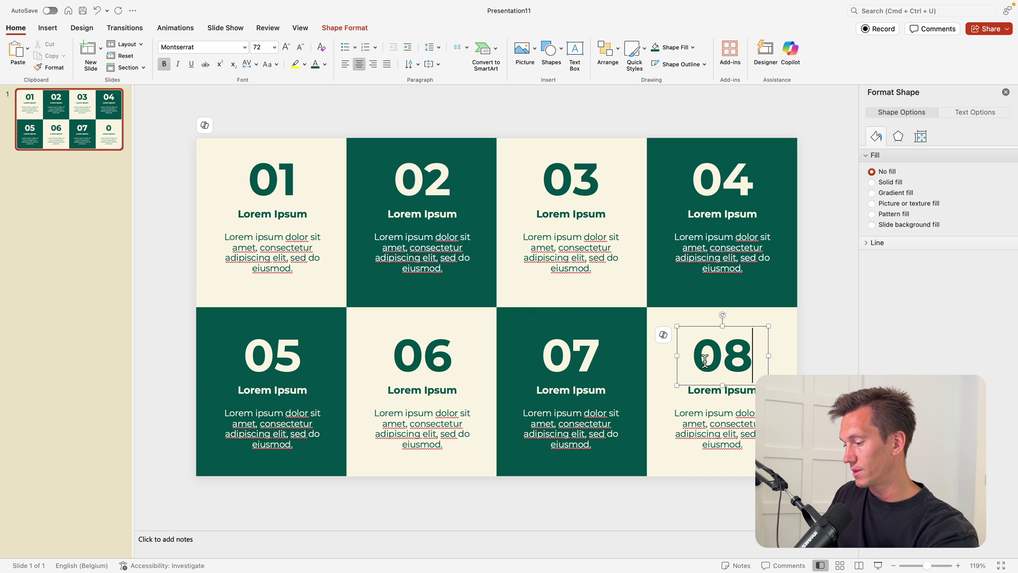
left_click(195, 353)
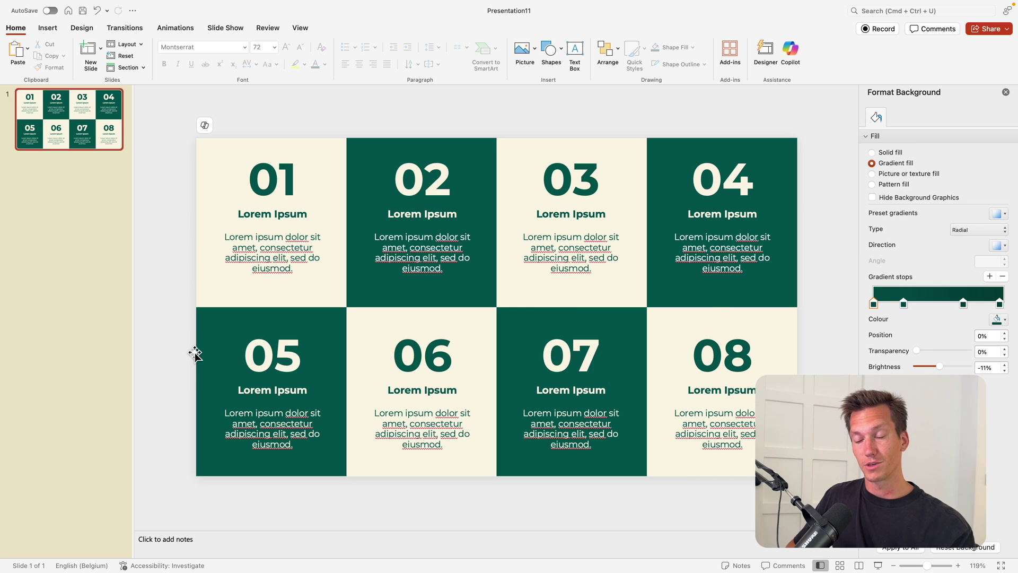
left_click_drag(170, 129, 370, 322)
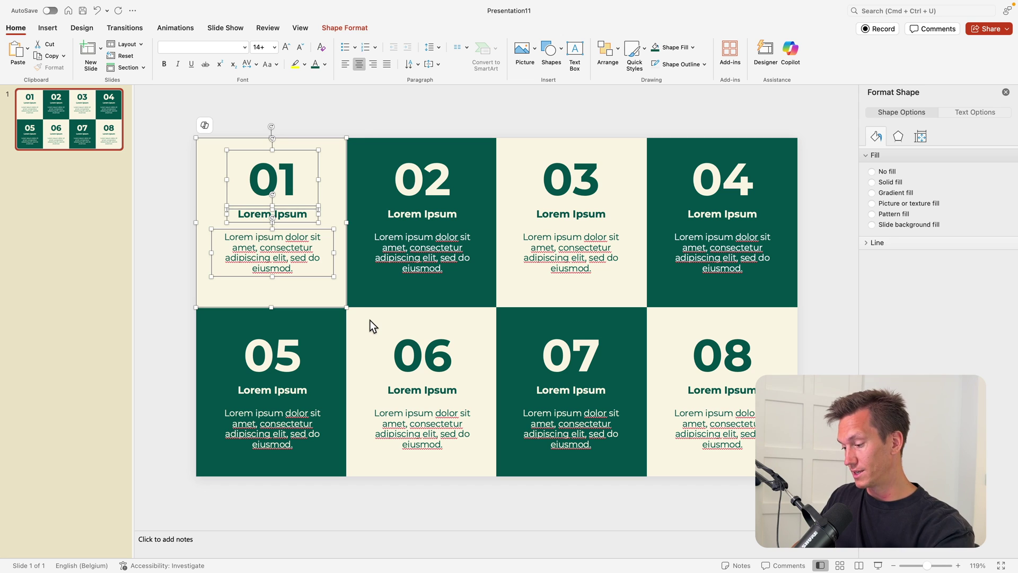
left_click_drag(333, 120, 505, 323)
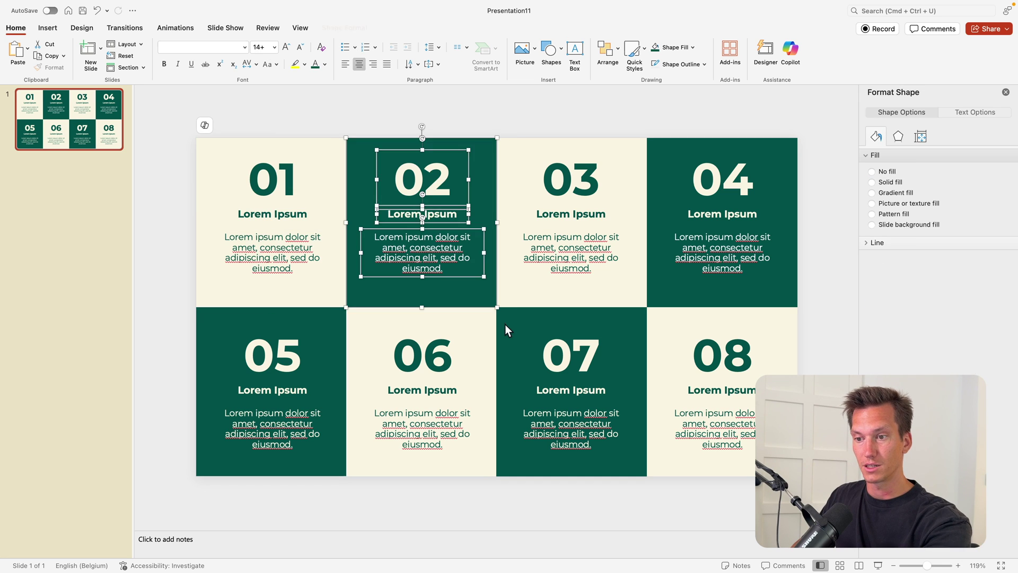
left_click_drag(479, 100, 663, 321)
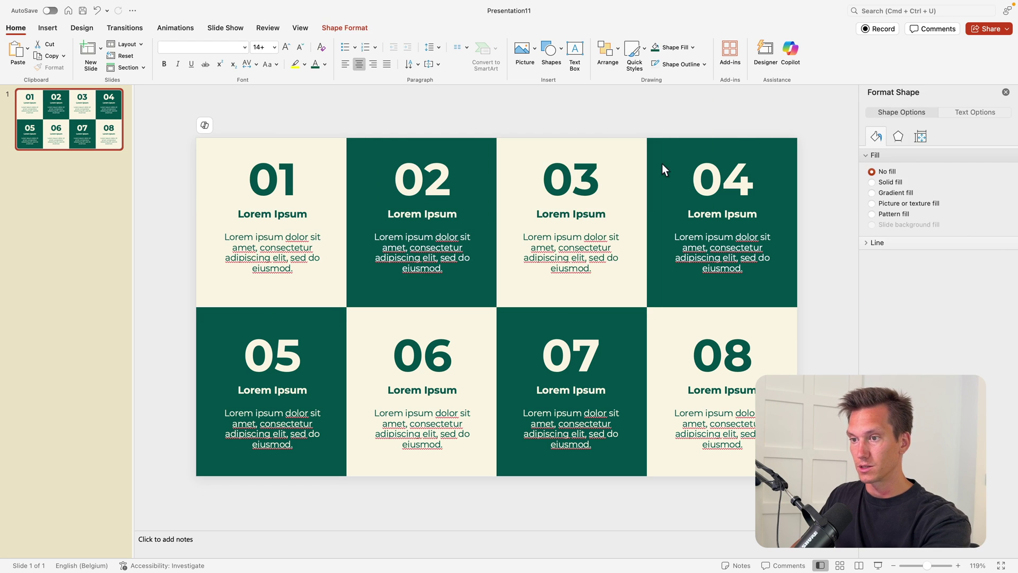
mouse_move(615, 99)
left_mouse_down()
mouse_move(835, 321)
mouse_move(623, 528)
mouse_move(470, 292)
left_mouse_up()
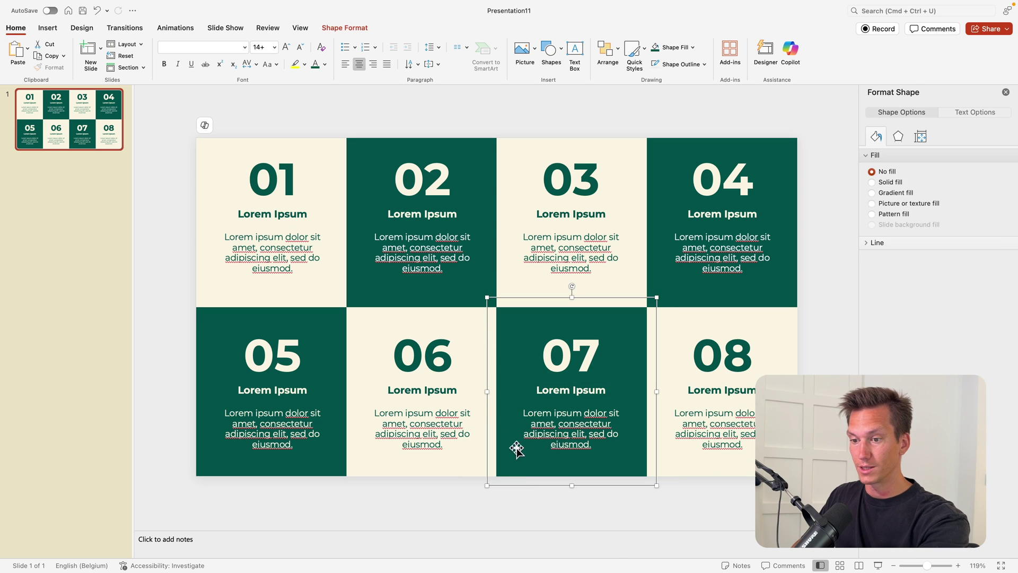
left_click_drag(521, 504, 320, 295)
left_click_drag(169, 294, 369, 502)
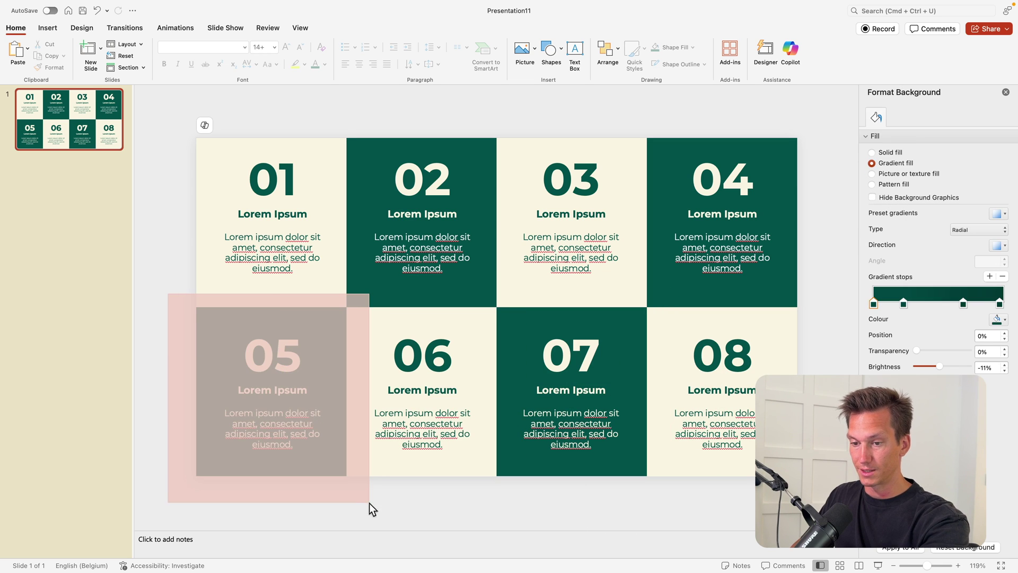
left_click_drag(395, 338, 476, 301)
key("Escape")
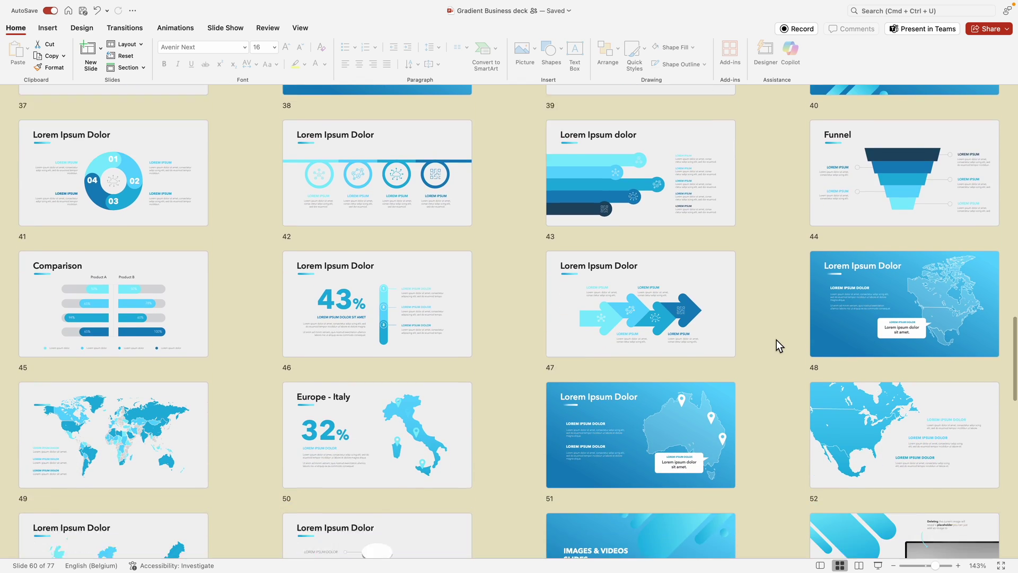
scroll(776, 339, "down", 5)
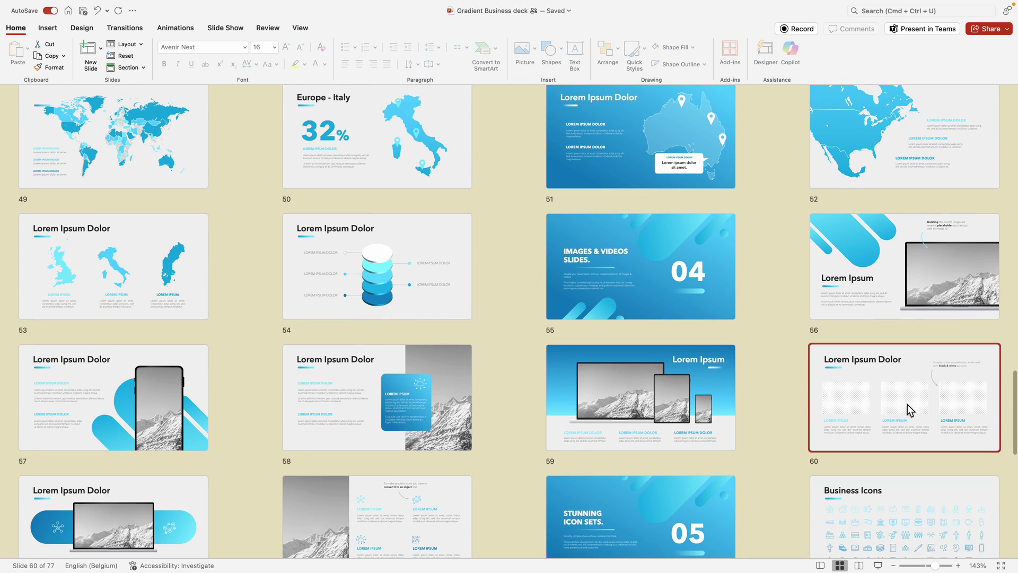
Open slide 60 of the Gradient Business deck and fill its three picture placeholders with black-and-white photos.
double_click(909, 408)
left_click_drag(591, 302, 575, 294)
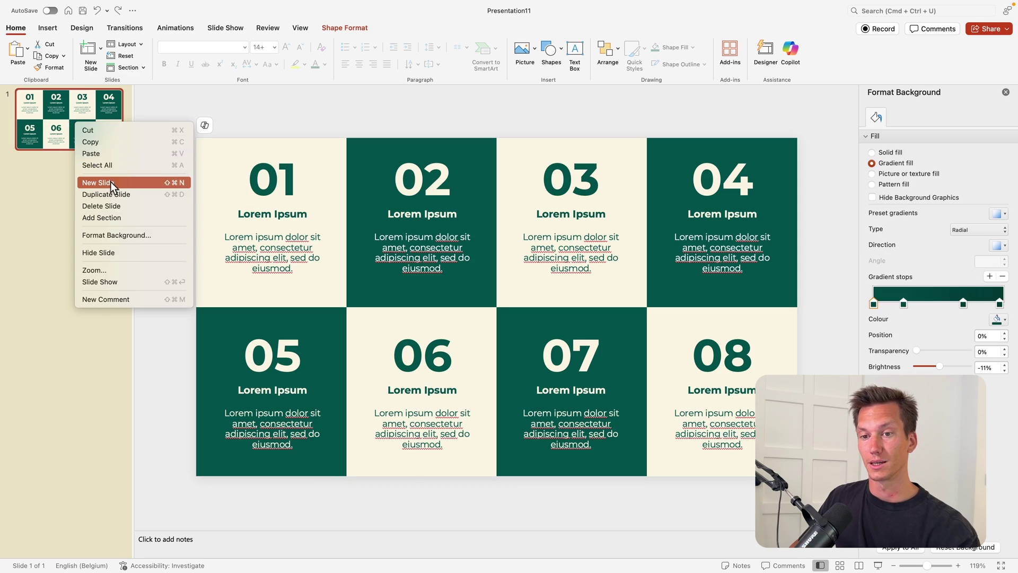
Duplicate the checkerboard slide, then lift slide 1's top-row cards above it, raising 02 and 04 higher.
key("Escape")
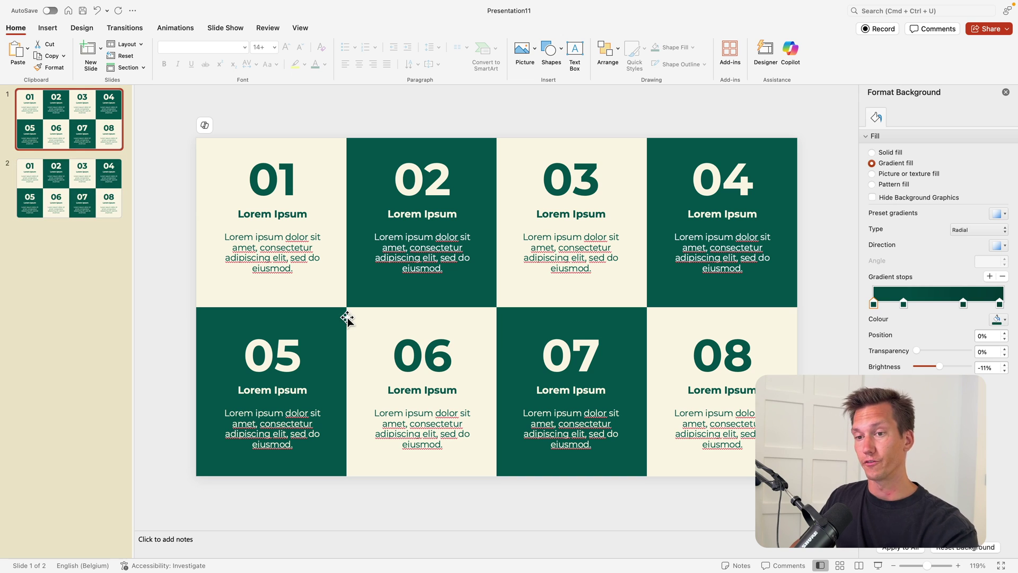
left_click_drag(926, 566, 918, 565)
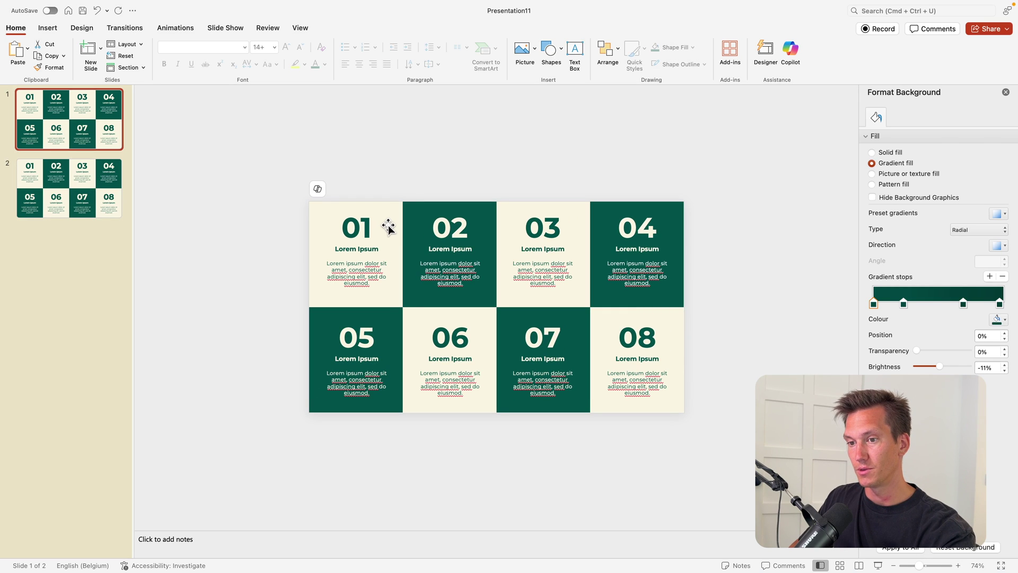
left_click(388, 227)
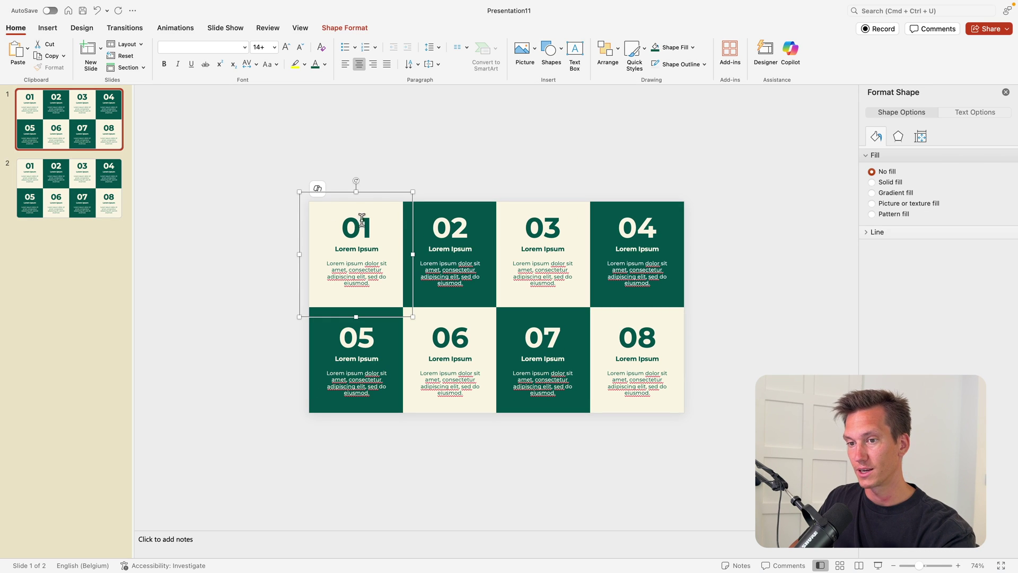
left_click_drag(262, 167, 733, 330)
left_click_drag(648, 304, 648, 196)
scroll(742, 196, "down", 2)
left_click(742, 195)
left_click(473, 150)
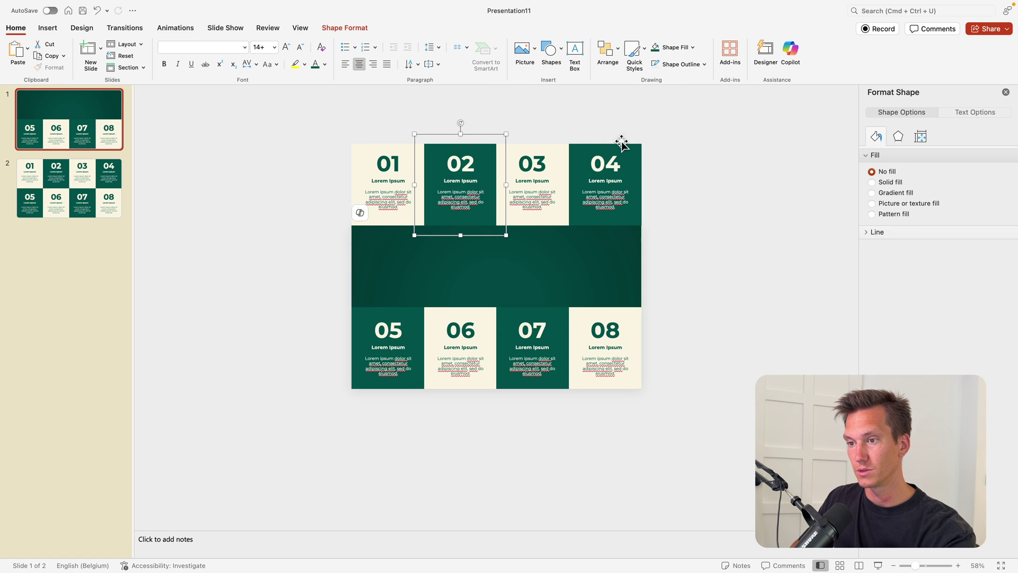
left_click(626, 161, "shift")
left_click_drag(626, 160, 623, 124)
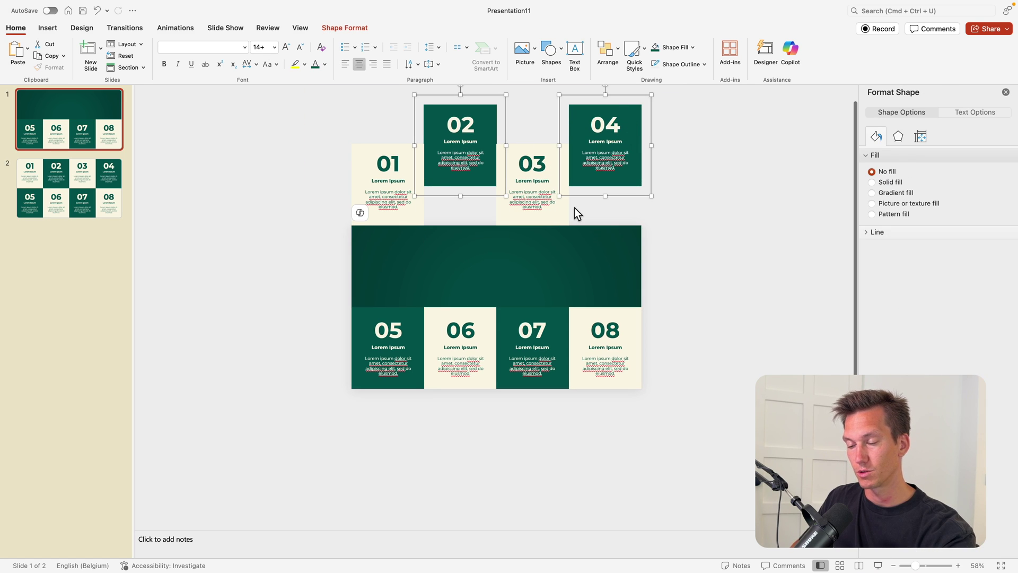
Push the bottom-row cards below the slide, dropping 05 and 07 further down.
left_click_drag(304, 286, 633, 391)
left_click_drag(493, 313, 492, 393)
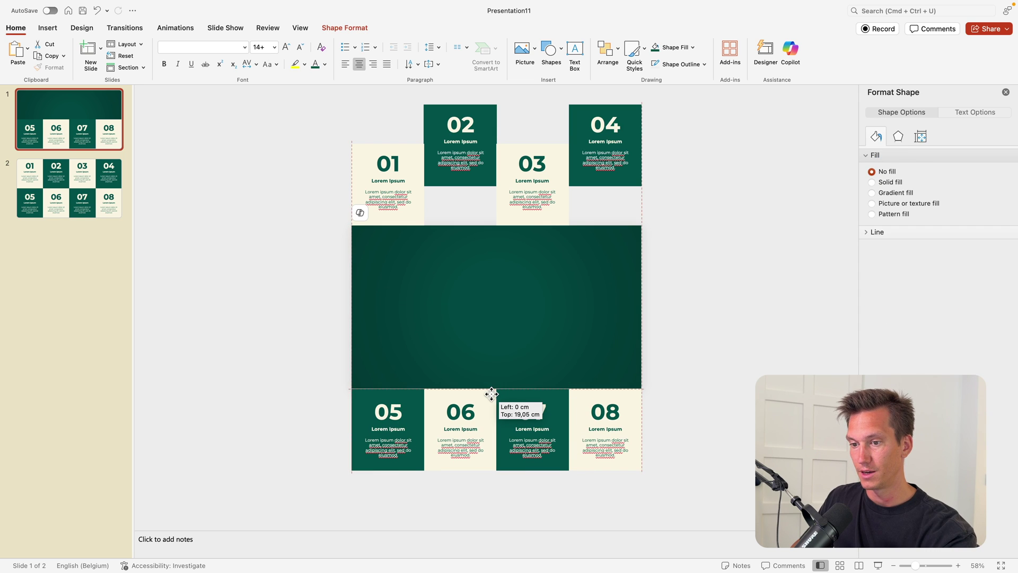
left_click(726, 417)
left_click(416, 406)
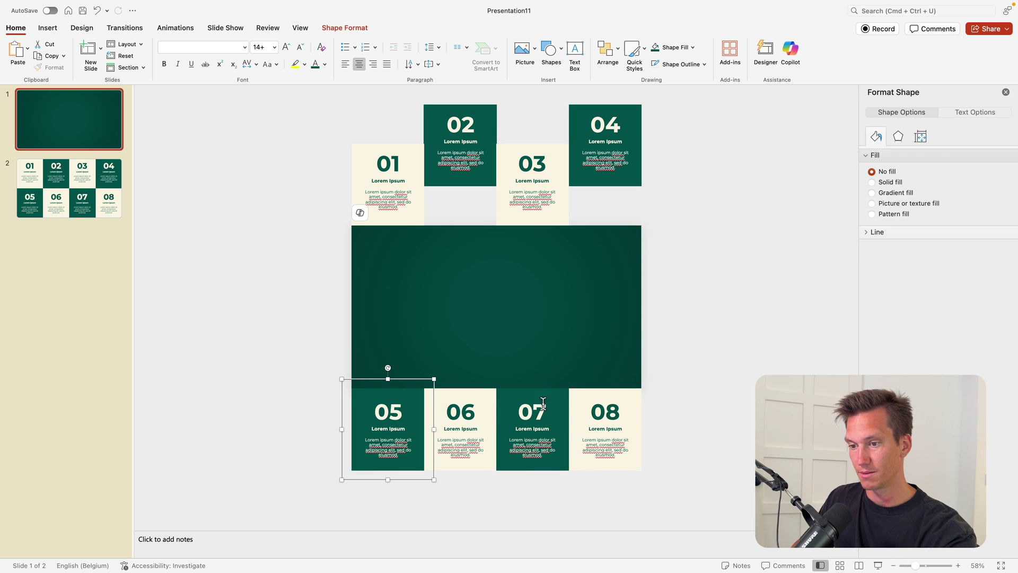
left_click(552, 393, "shift")
left_click_drag(552, 393, 554, 443)
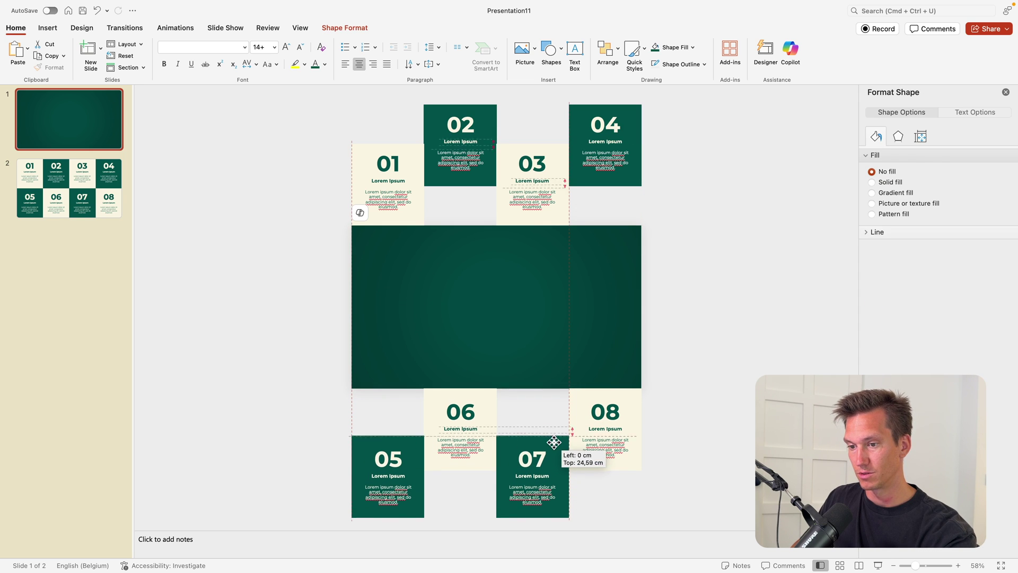
left_click(680, 379)
Draw a text box near the slide centre reading 'BLOCK' in bold Montserrat.
scroll(517, 337, "up", 5)
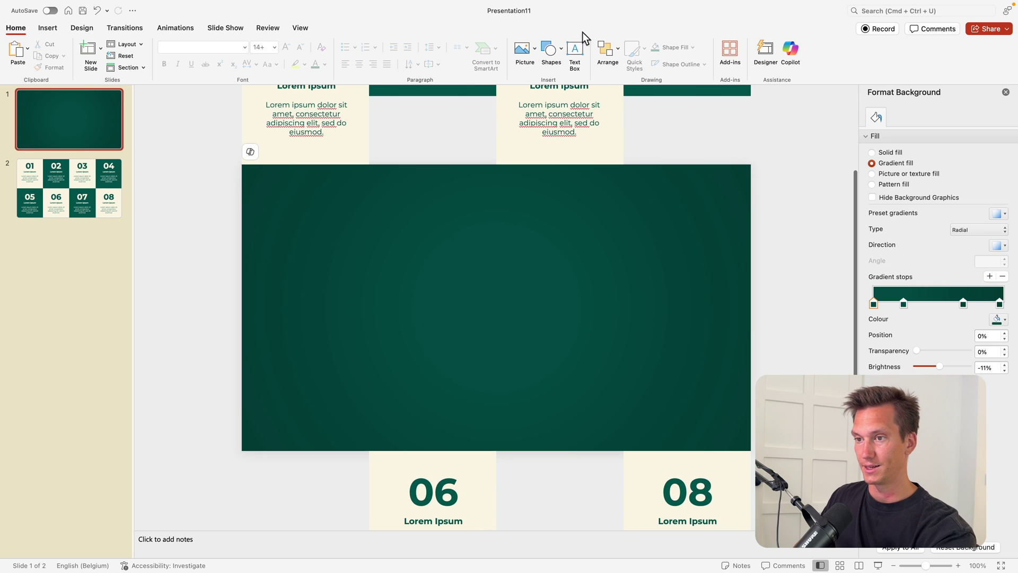
left_click(575, 53)
left_click_drag(387, 237, 612, 333)
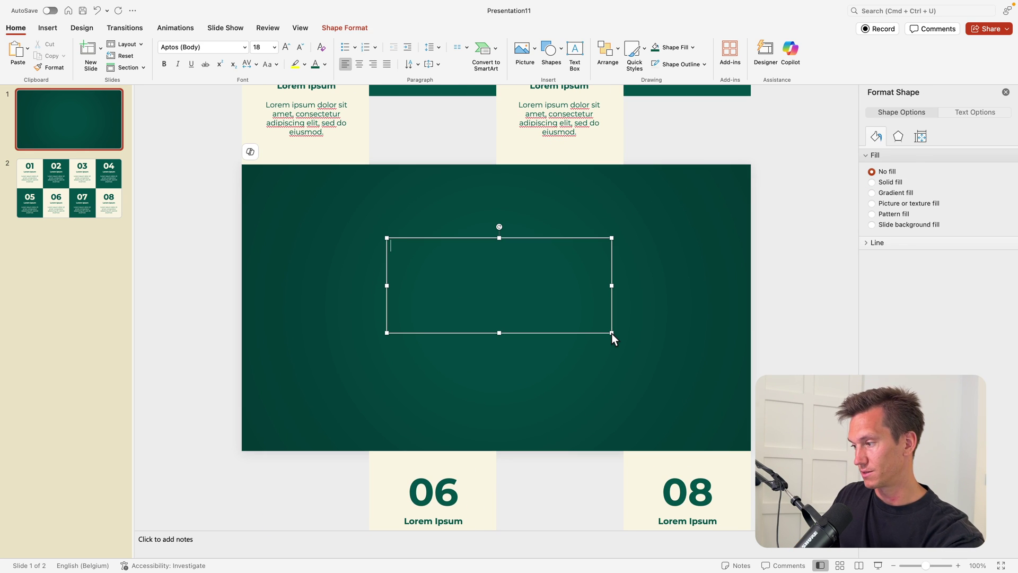
type("BLOCK")
key("super+a")
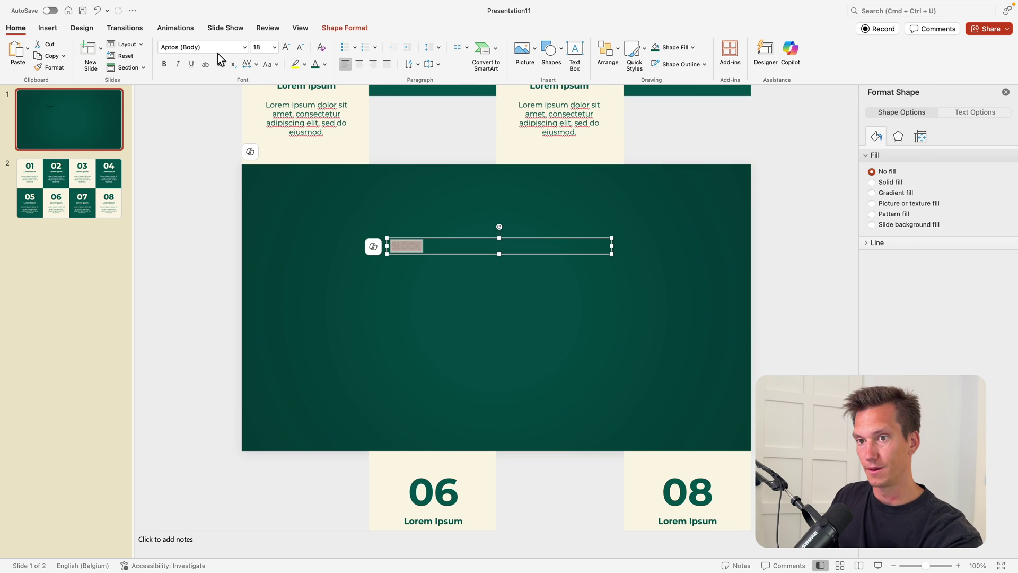
type("ontserrat")
key("Return")
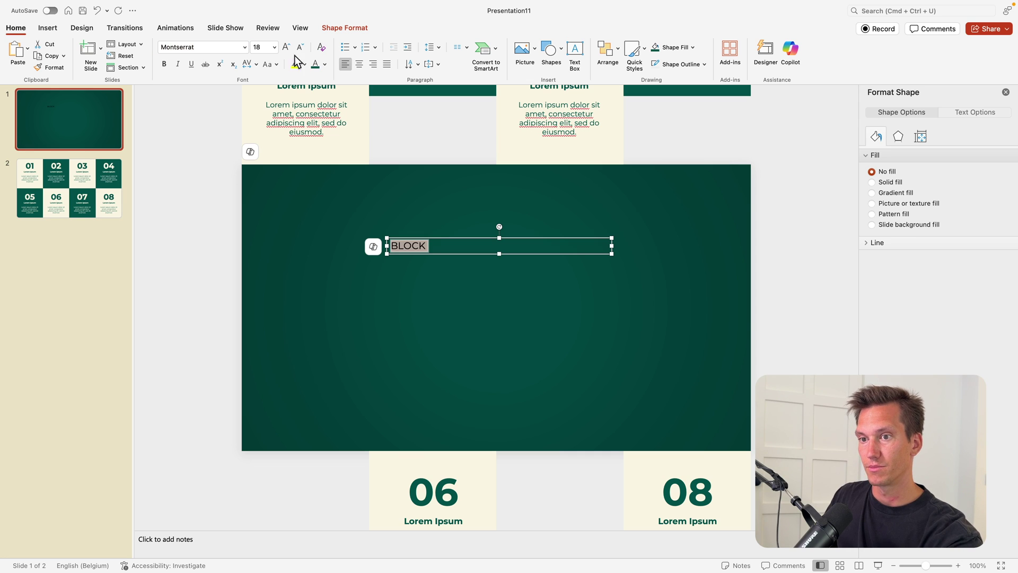
key("super+b")
Set BLOCK to size 120, widen its box to one line, and centre it on the slide.
left_click(285, 46)
left_click(286, 47)
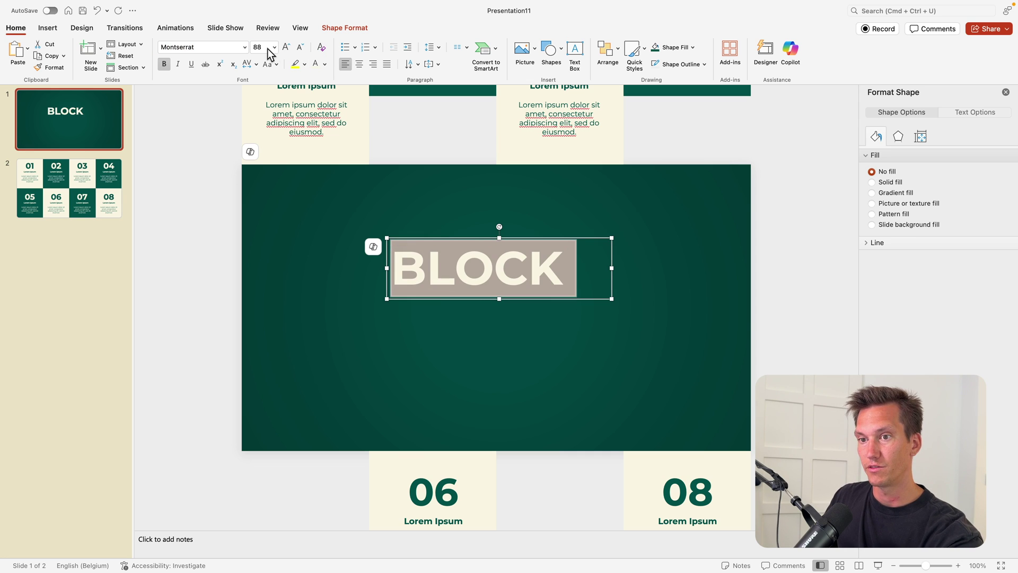
left_click(266, 331)
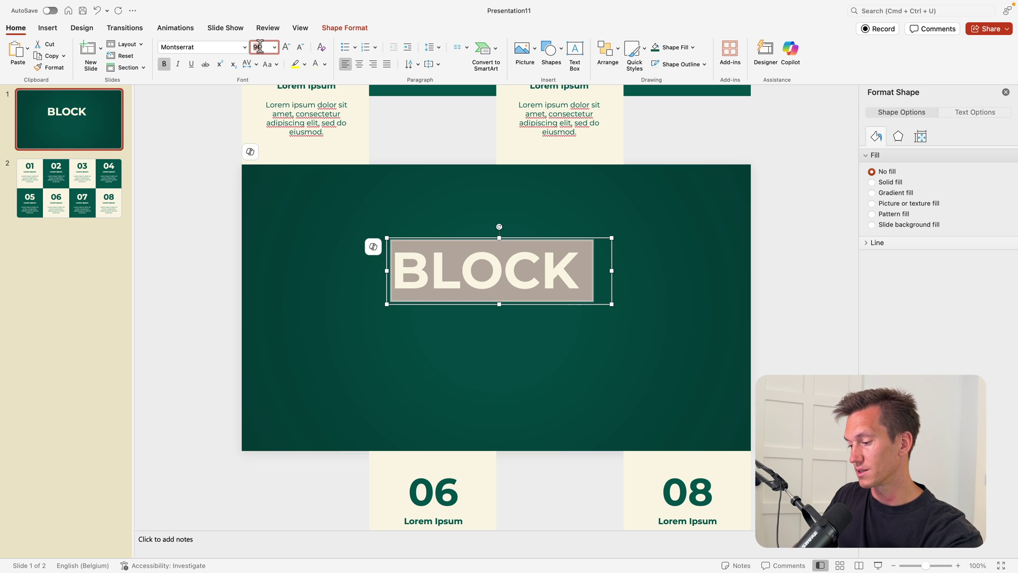
type("120")
key("Return")
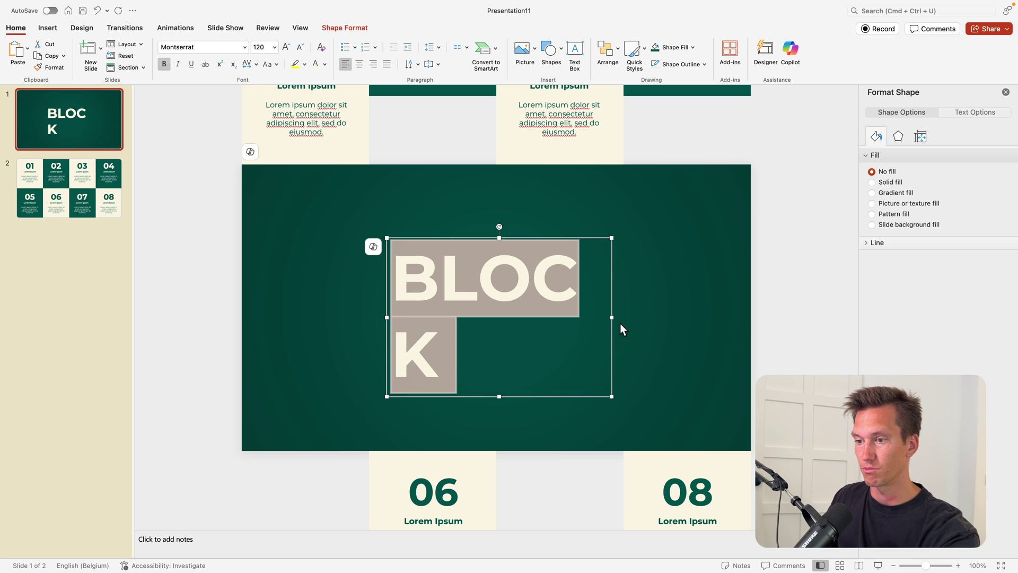
left_click_drag(612, 317, 650, 318)
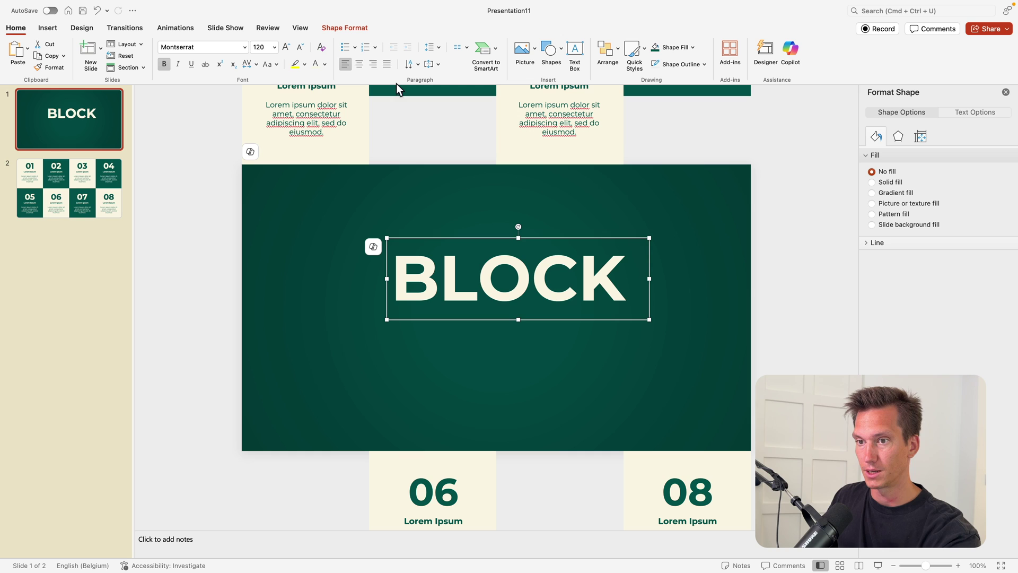
left_click(360, 64)
left_click_drag(650, 279, 654, 280)
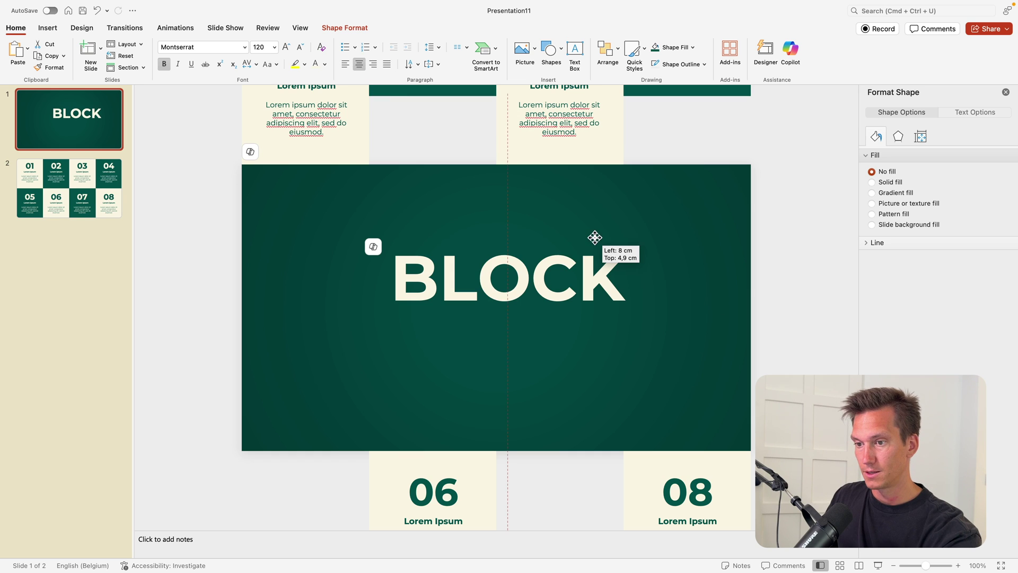
Switch BLOCK to Montserrat ExtraBold and copy its box below, retyped as 'Animation'.
left_click(244, 47)
mouse_move(255, 139)
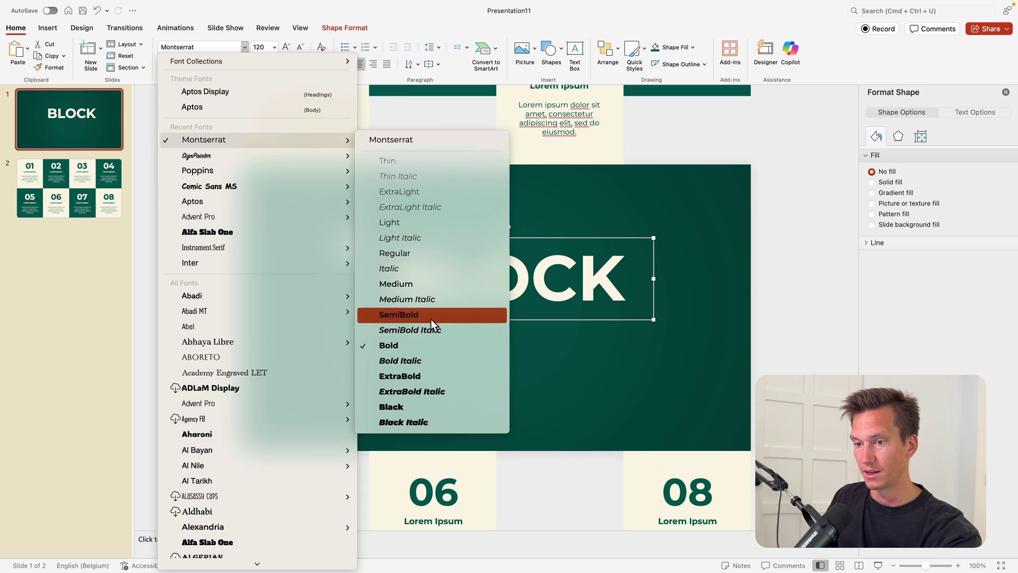
left_click(414, 376)
left_click_drag(541, 313, 541, 358)
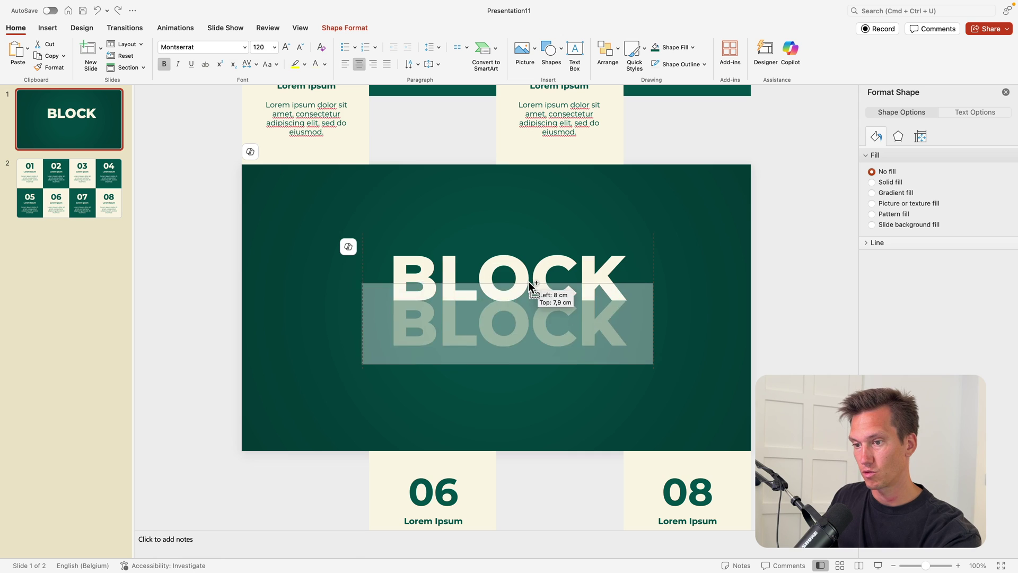
double_click(528, 316)
type("Animations")
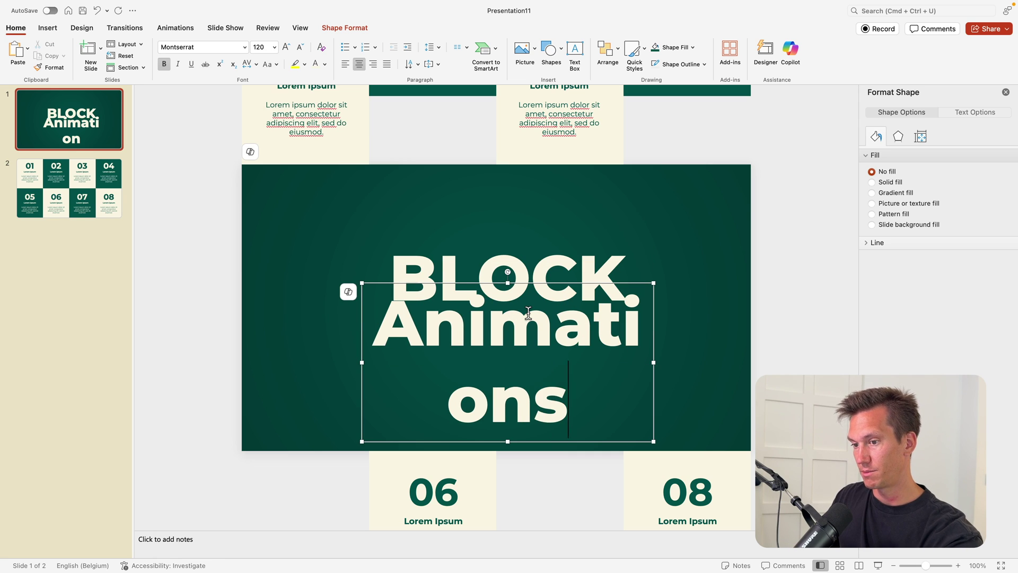
key("BackSpace")
key("super+a")
Style 'Animation' in gold SignPainter at size 66 and tuck it just under BLOCK.
left_click(300, 47)
left_click(300, 47)
left_click(300, 47)
left_click(300, 47)
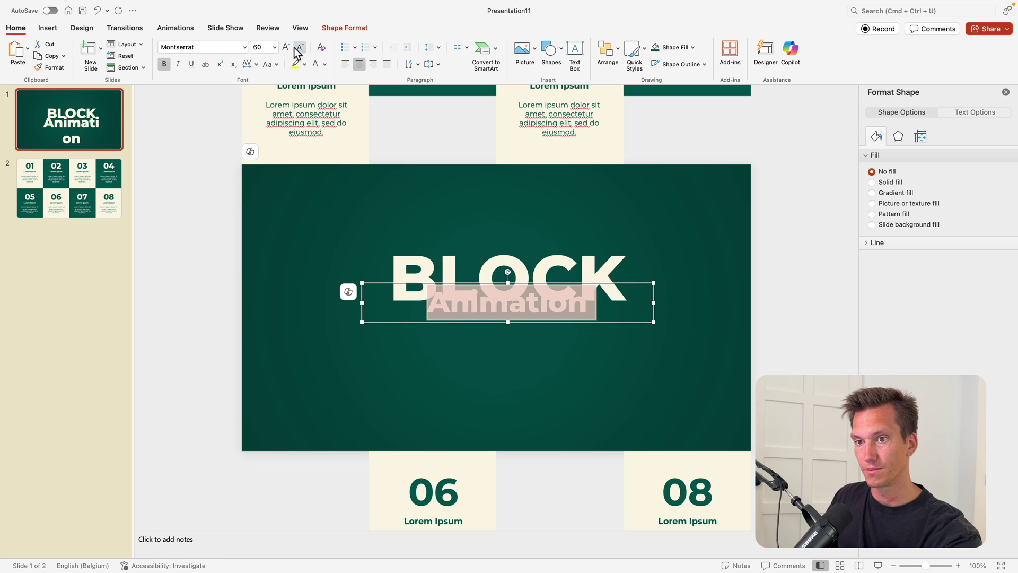
left_click(215, 47)
type("SignPainter")
key("Return")
left_click(324, 65)
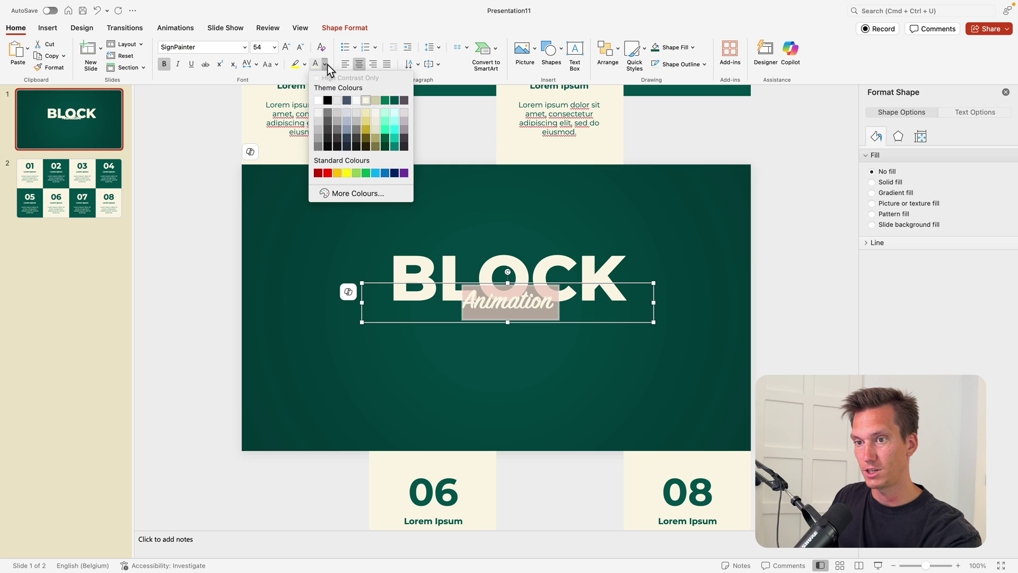
left_click(338, 173)
left_click(286, 47)
left_click(286, 47)
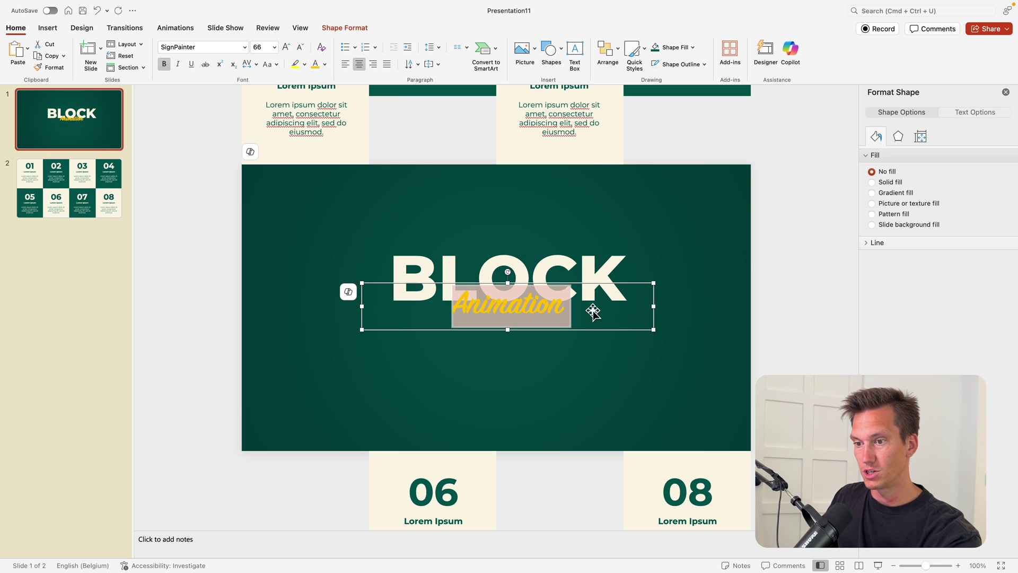
left_click_drag(540, 285, 539, 287)
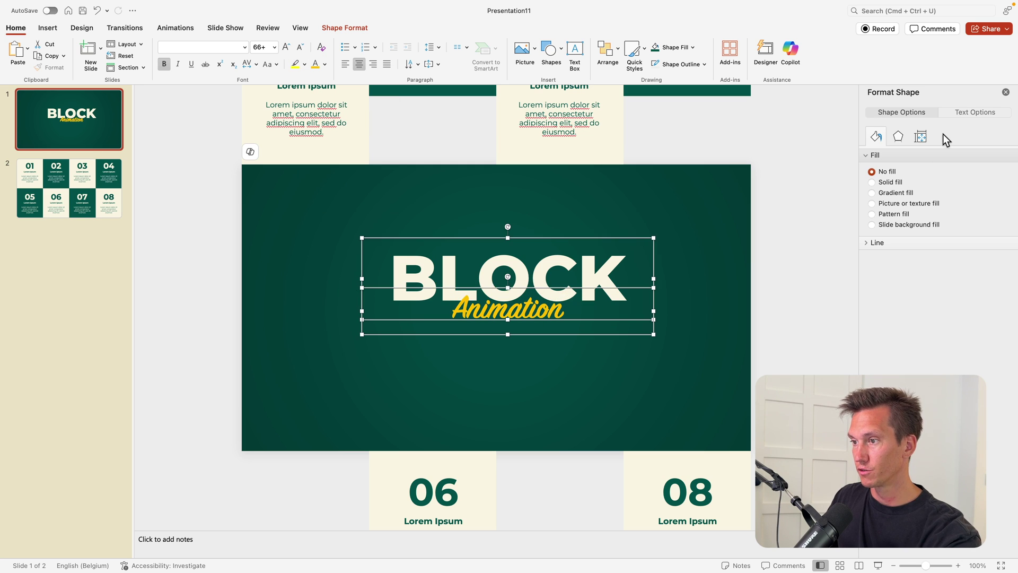
Give the title text a drop shadow (62% transparency, 6 pt blur) and send the boxes to back.
left_click(961, 113)
left_click(898, 137)
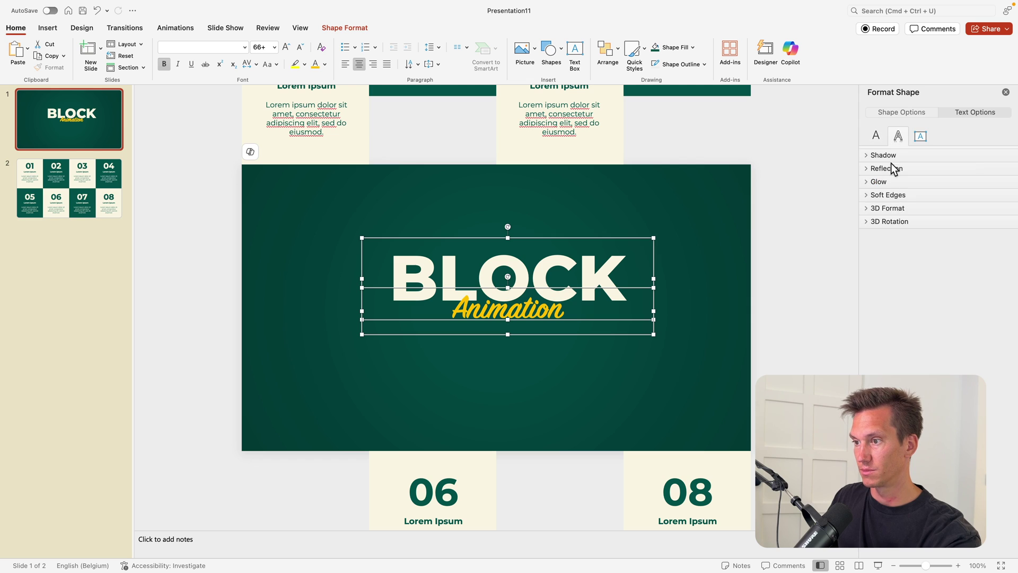
left_click(883, 155)
left_click(997, 175)
left_click(925, 265)
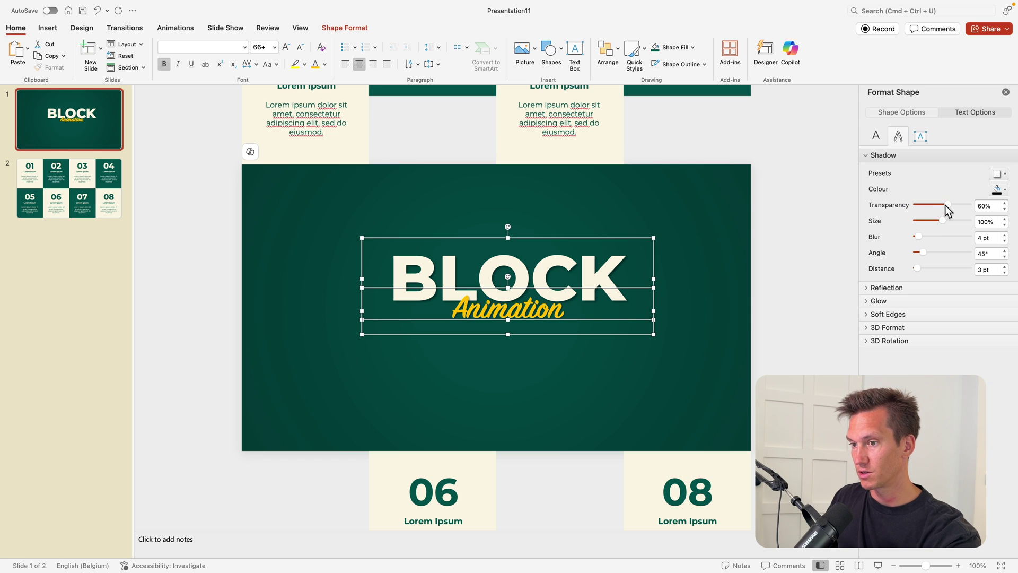
left_click_drag(945, 205, 946, 204)
left_click(920, 237)
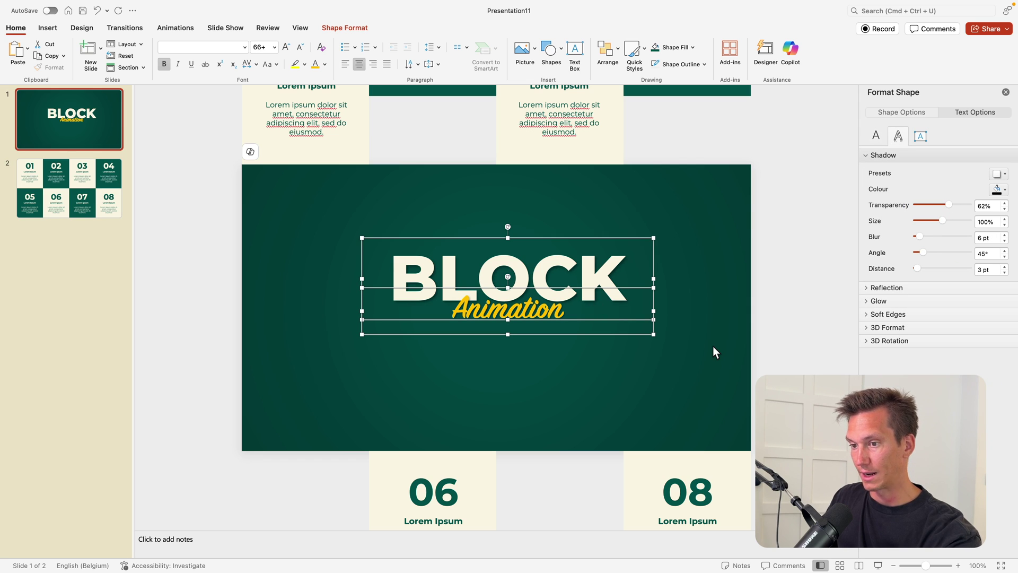
right_click(520, 239)
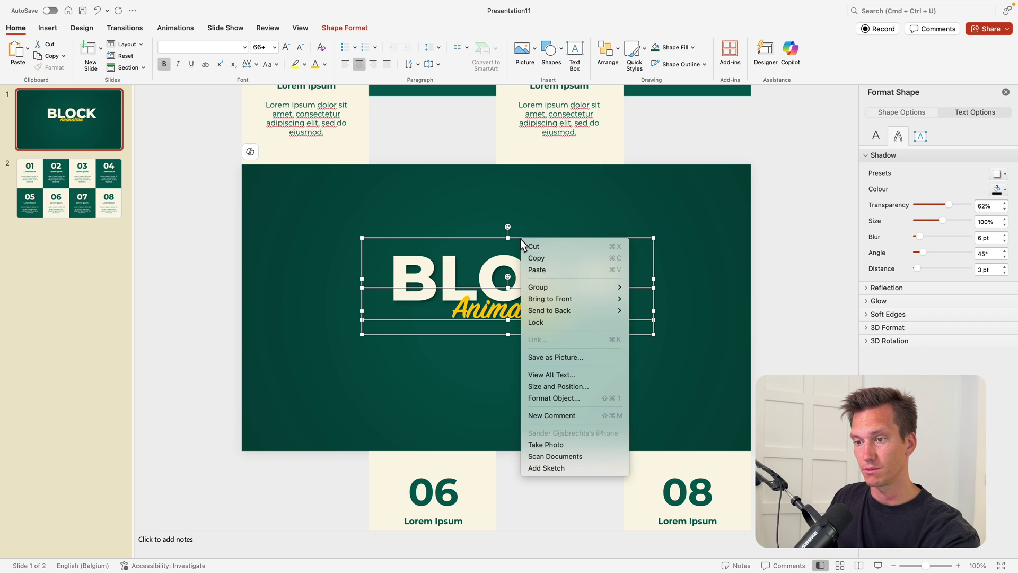
mouse_move(549, 310)
left_click(650, 308)
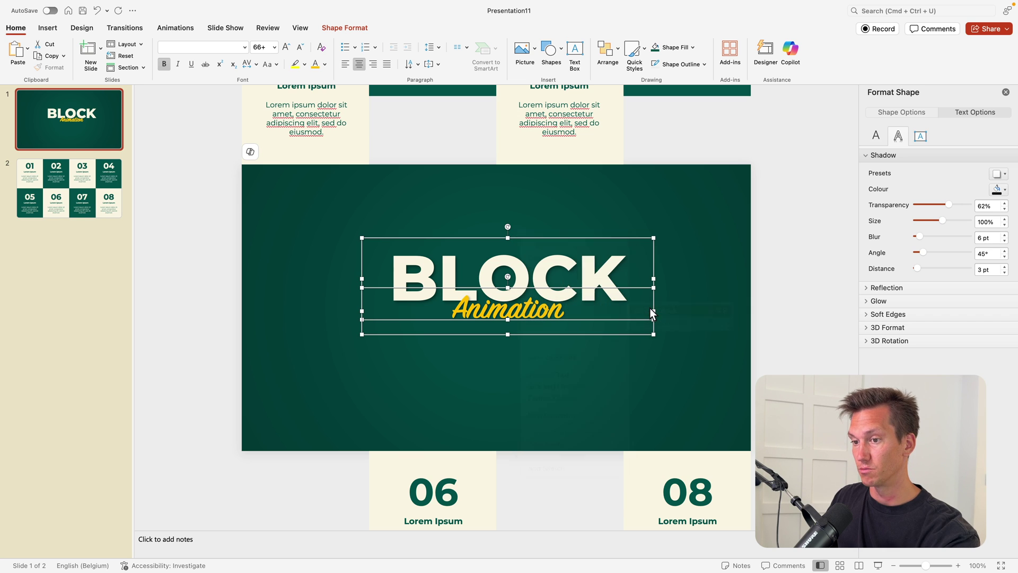
Paste the BLOCK Animation title onto slide 2 and shrink its text to size 40.
left_click(85, 182)
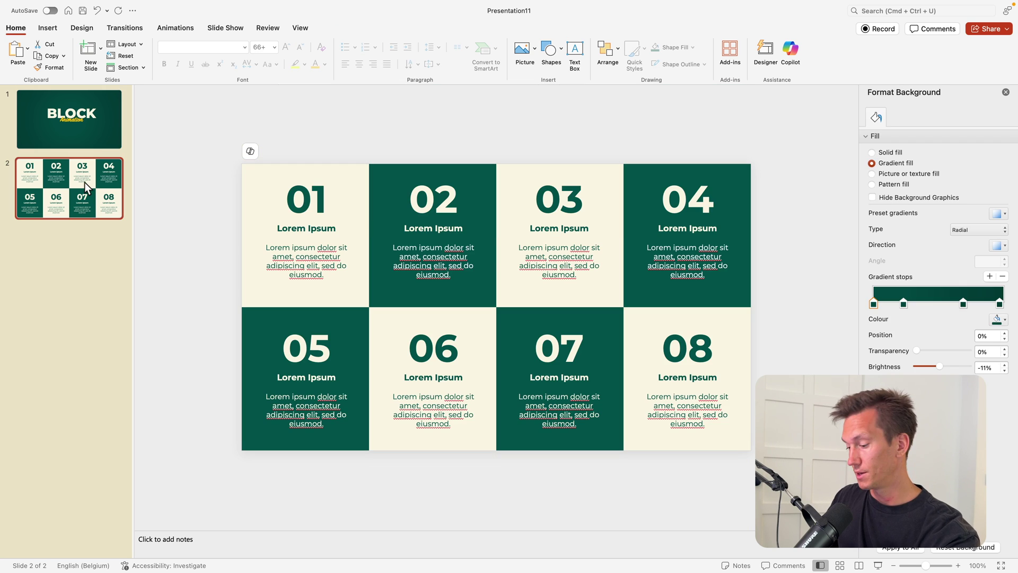
key("super+v")
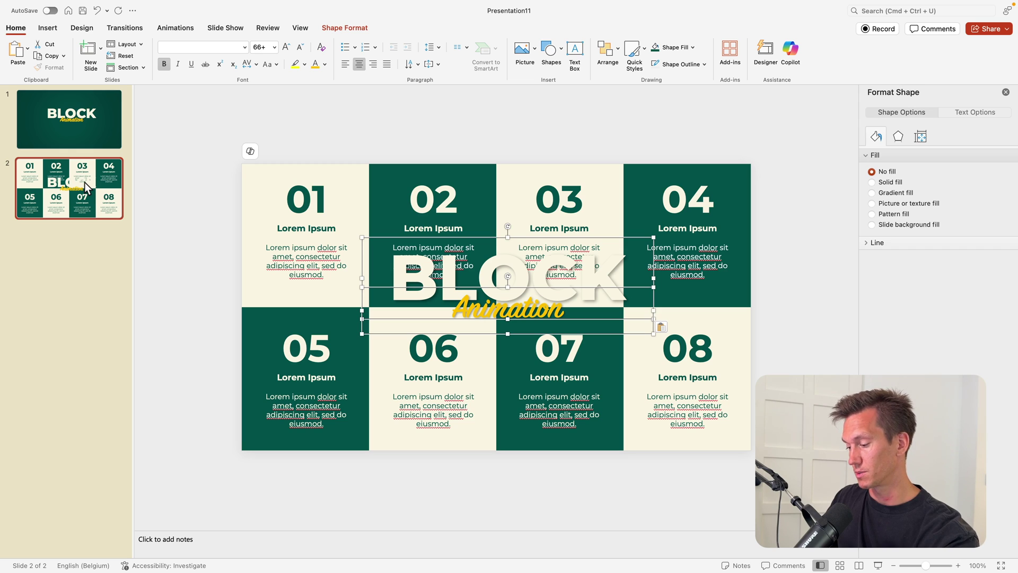
key("super+shift+b")
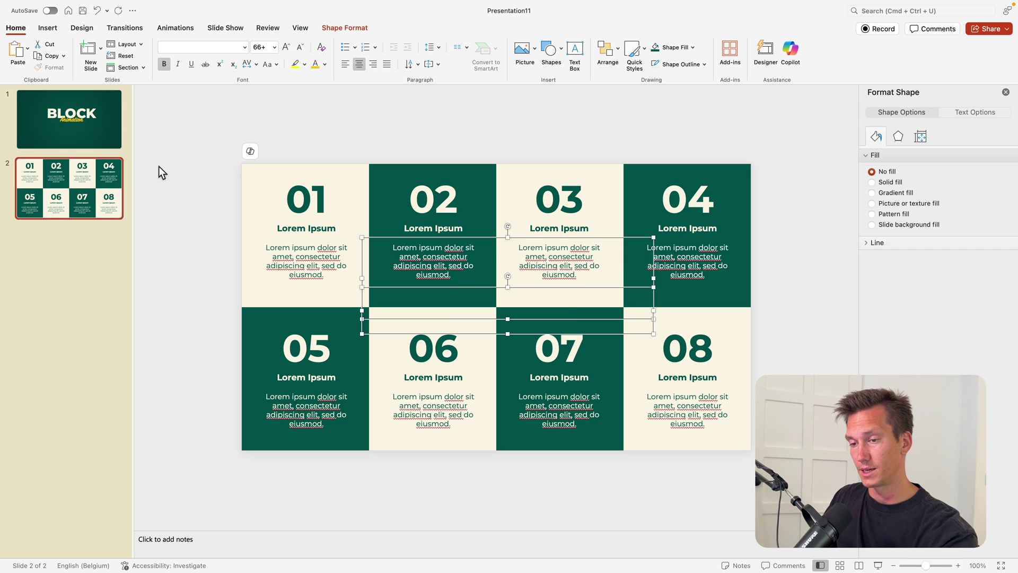
left_click(299, 51)
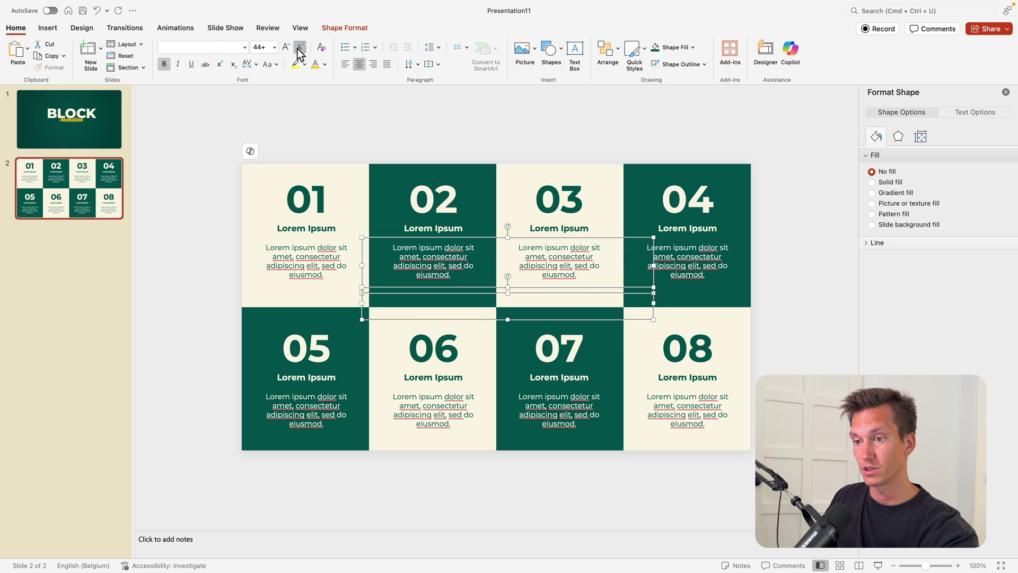
left_click(300, 51)
left_click(300, 52)
key("super+shift+f")
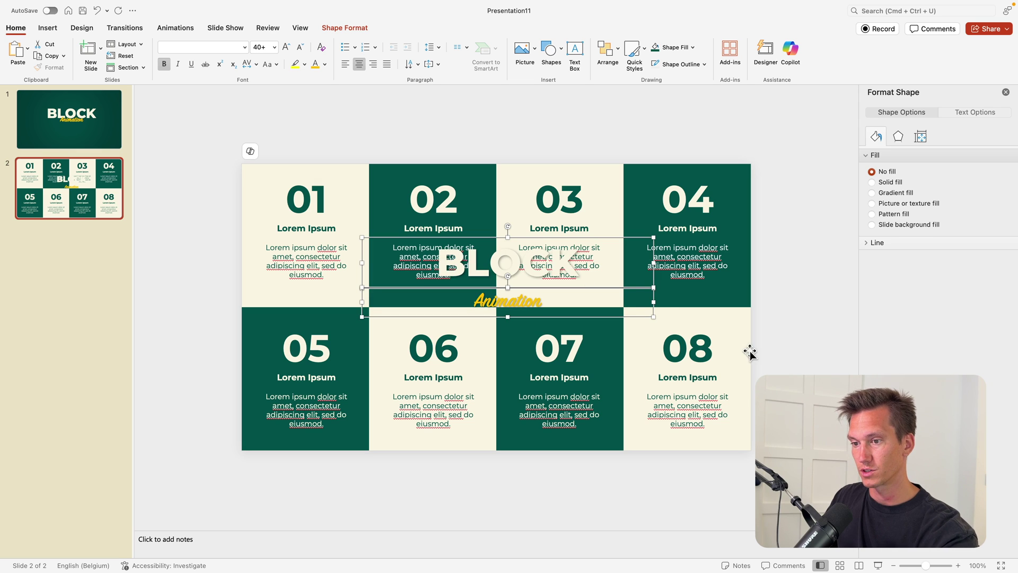
Move BLOCK onto Animation, set the title's text fill to 100% transparent, and return to slide 1.
left_click_drag(514, 280, 514, 302)
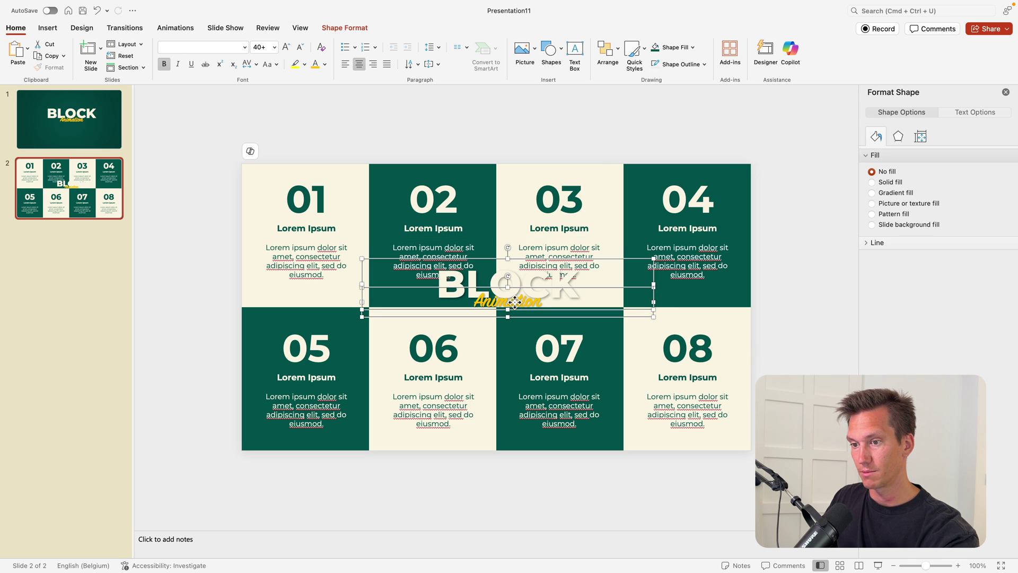
left_click(975, 112)
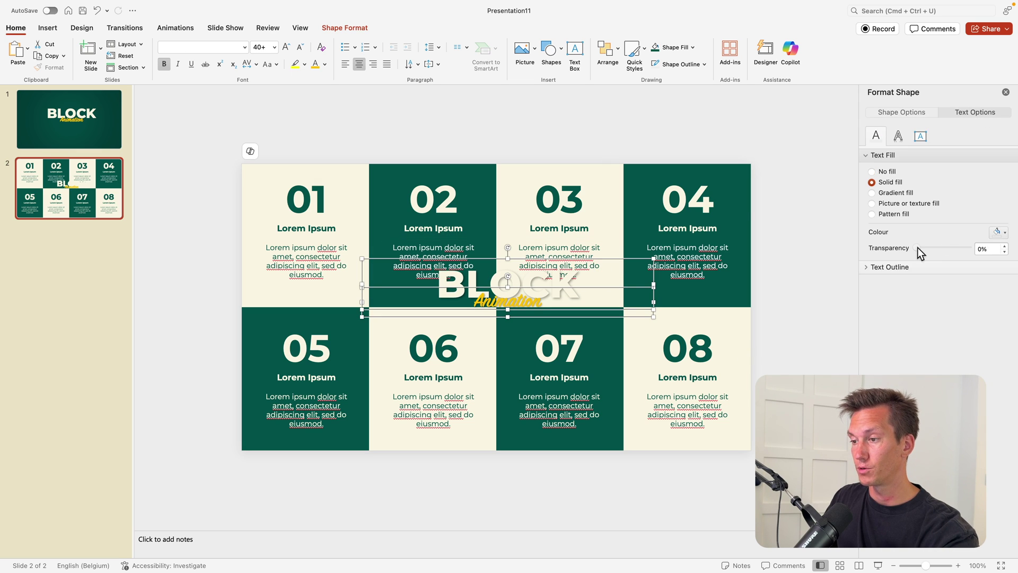
left_click_drag(916, 247, 1008, 256)
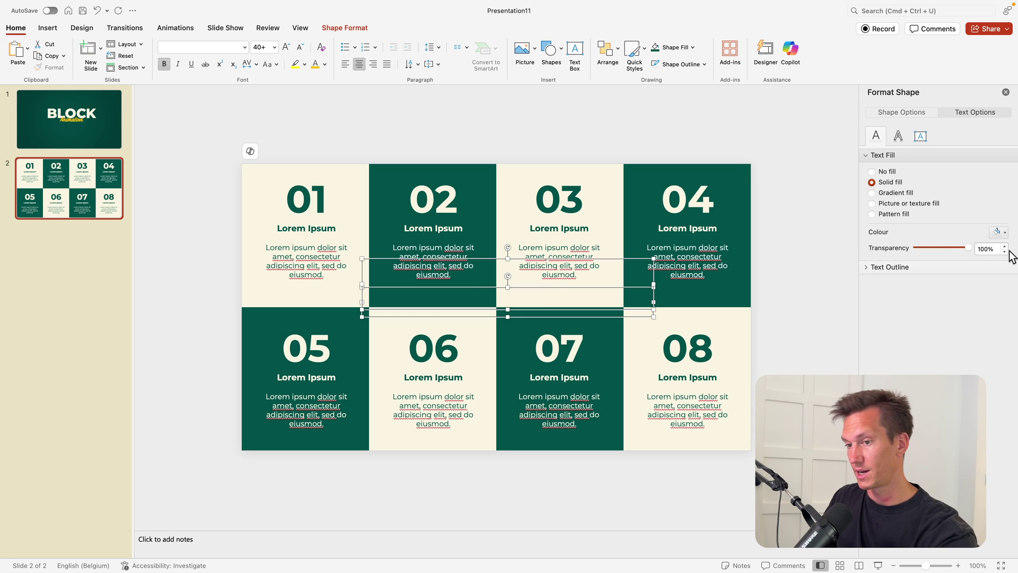
left_click(68, 136)
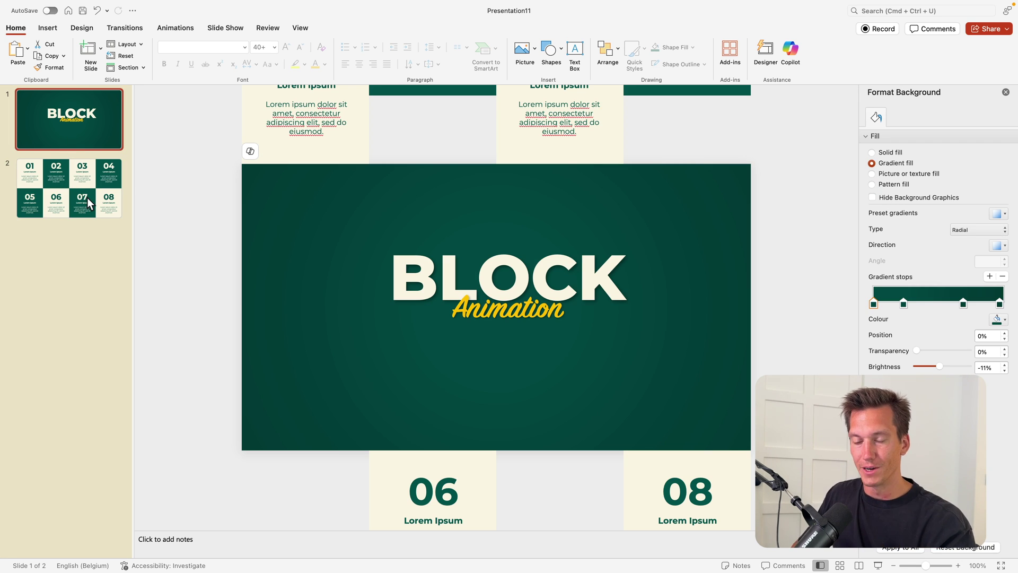
Give checkerboard slide 2 a Morph transition and preview it.
left_click(87, 197)
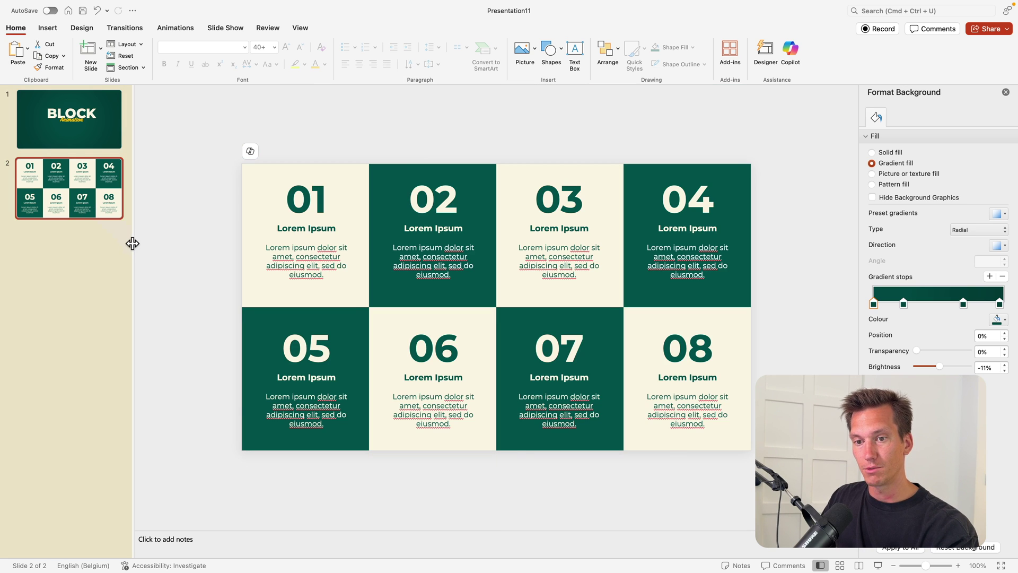
left_click_drag(134, 241, 251, 245)
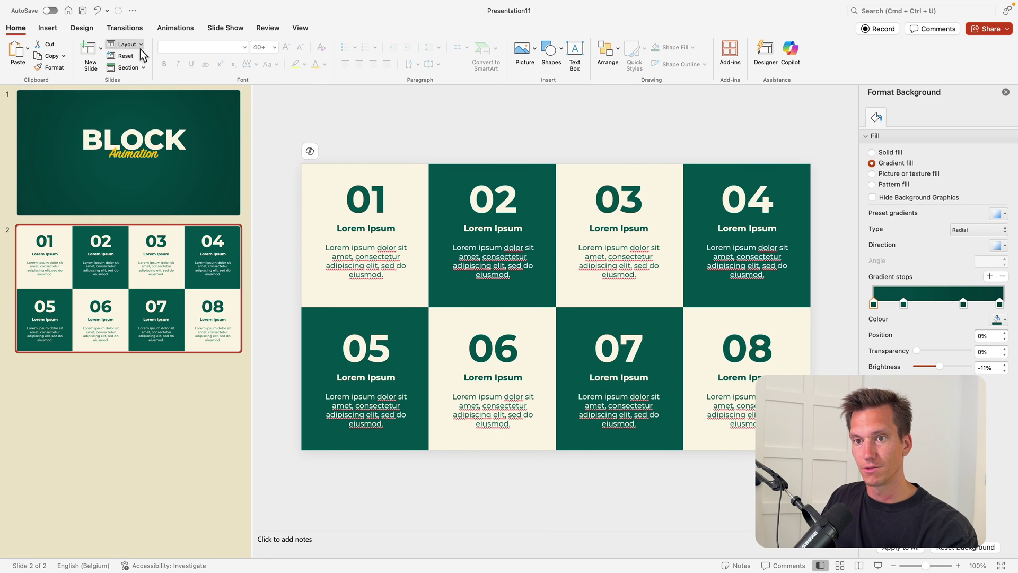
left_click(125, 27)
left_click(126, 54)
left_click(125, 96)
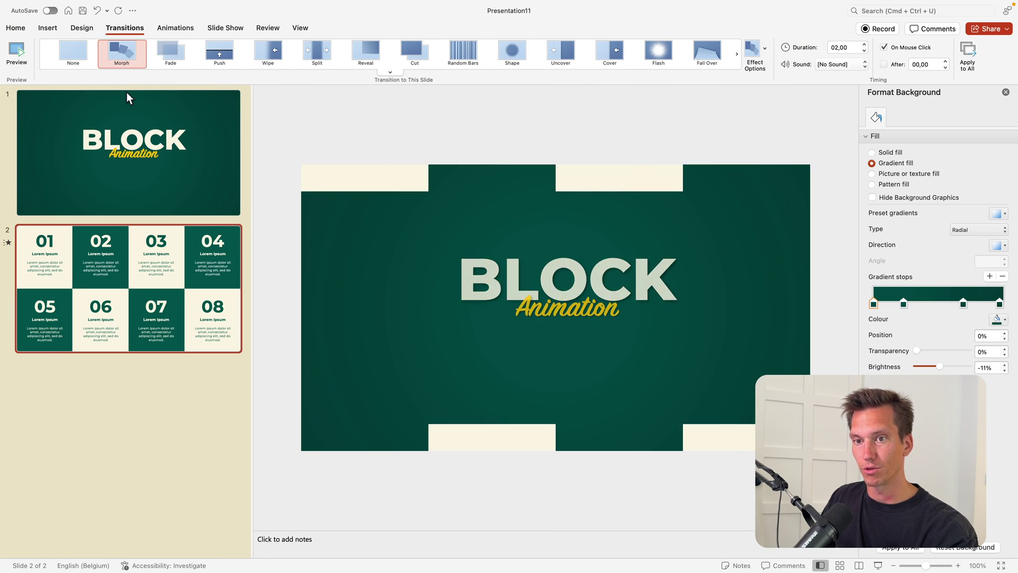